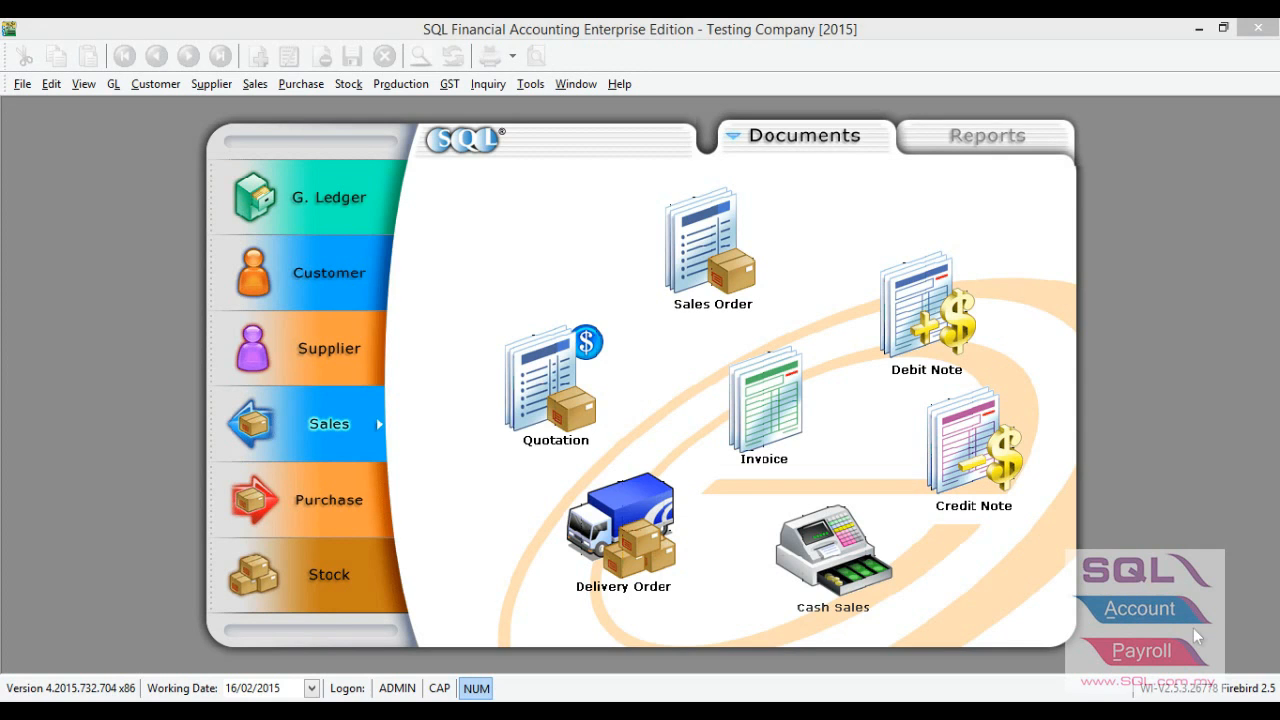
# Start a new record in the stock batch maintenance window.
pyautogui.click(358, 85)
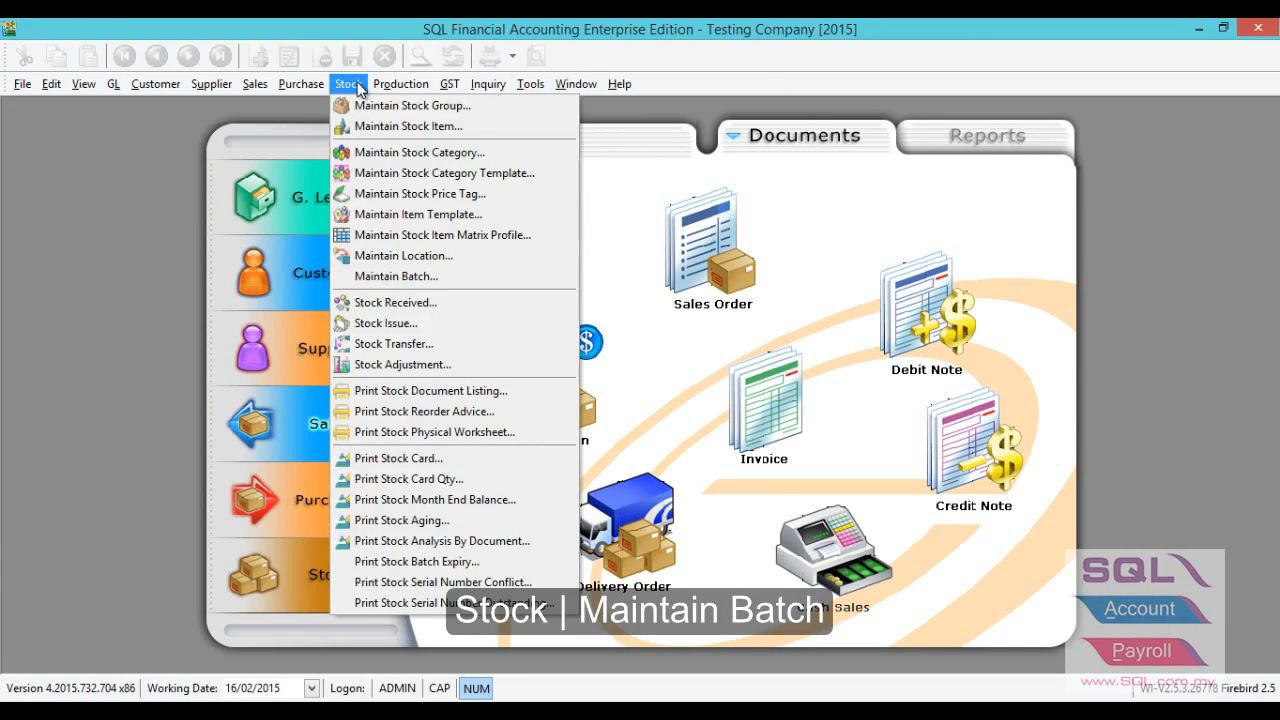
pyautogui.click(441, 276)
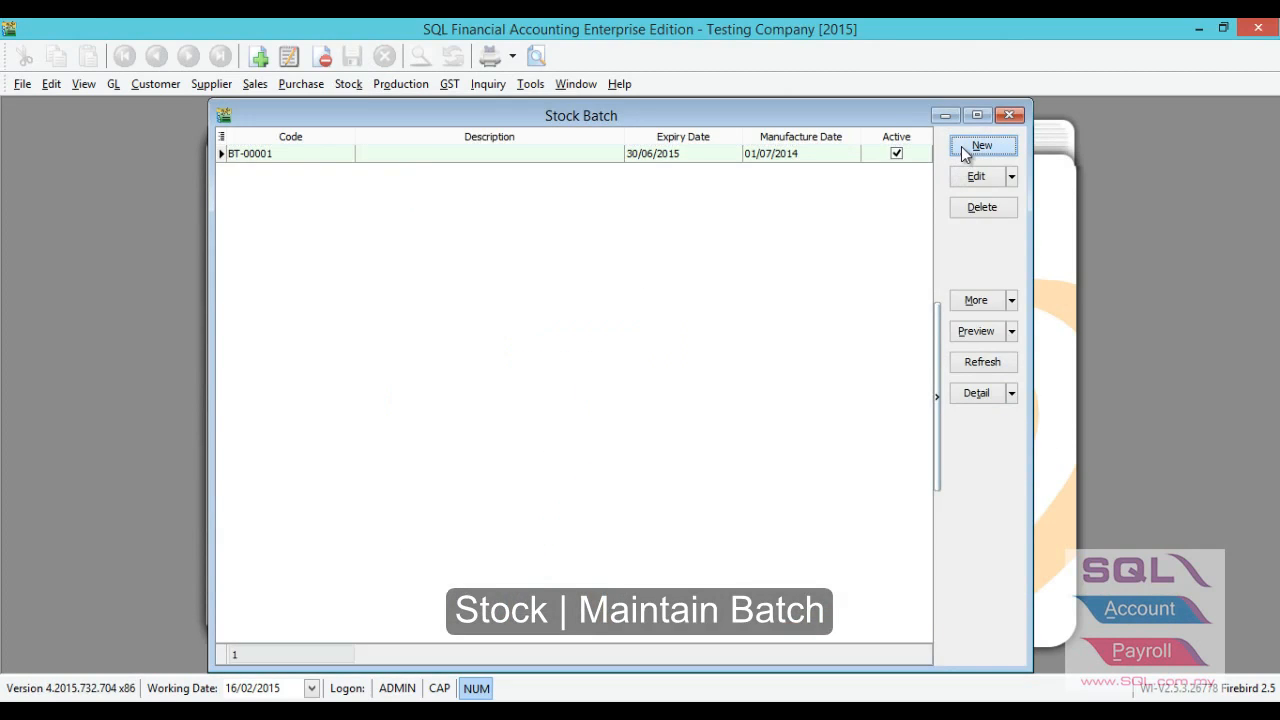
pyautogui.click(961, 146)
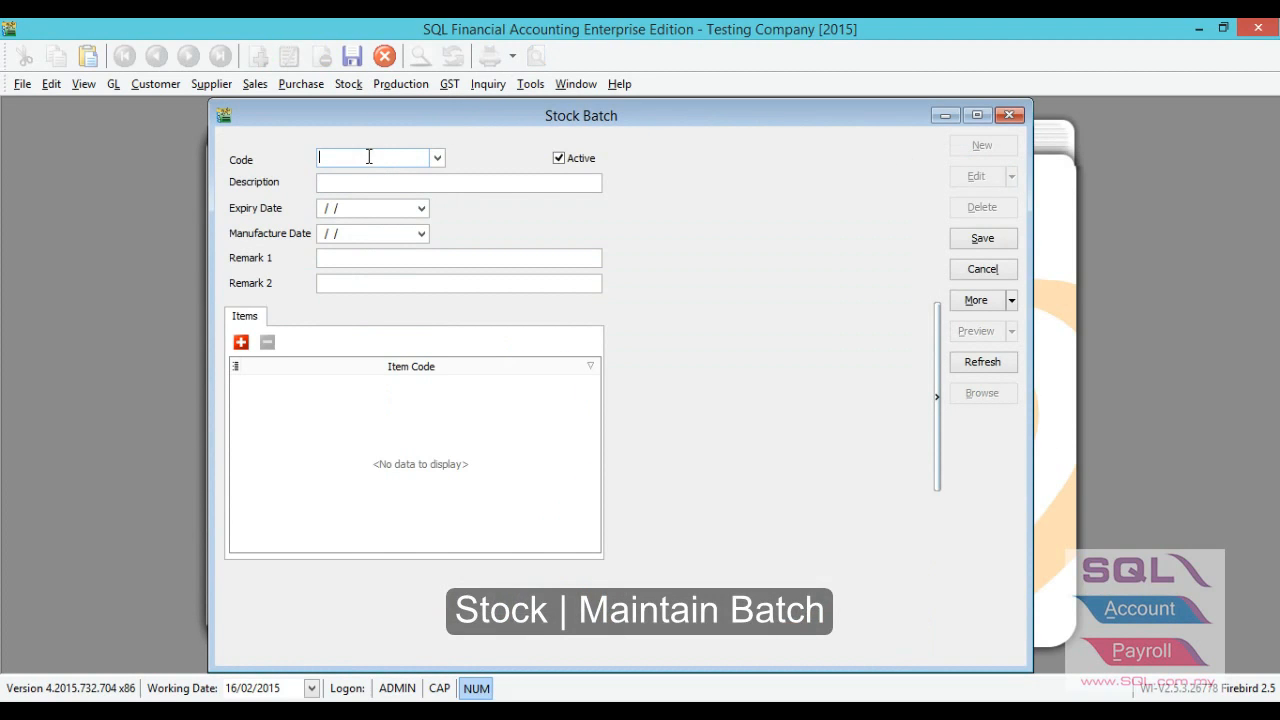
pyautogui.write('abc')
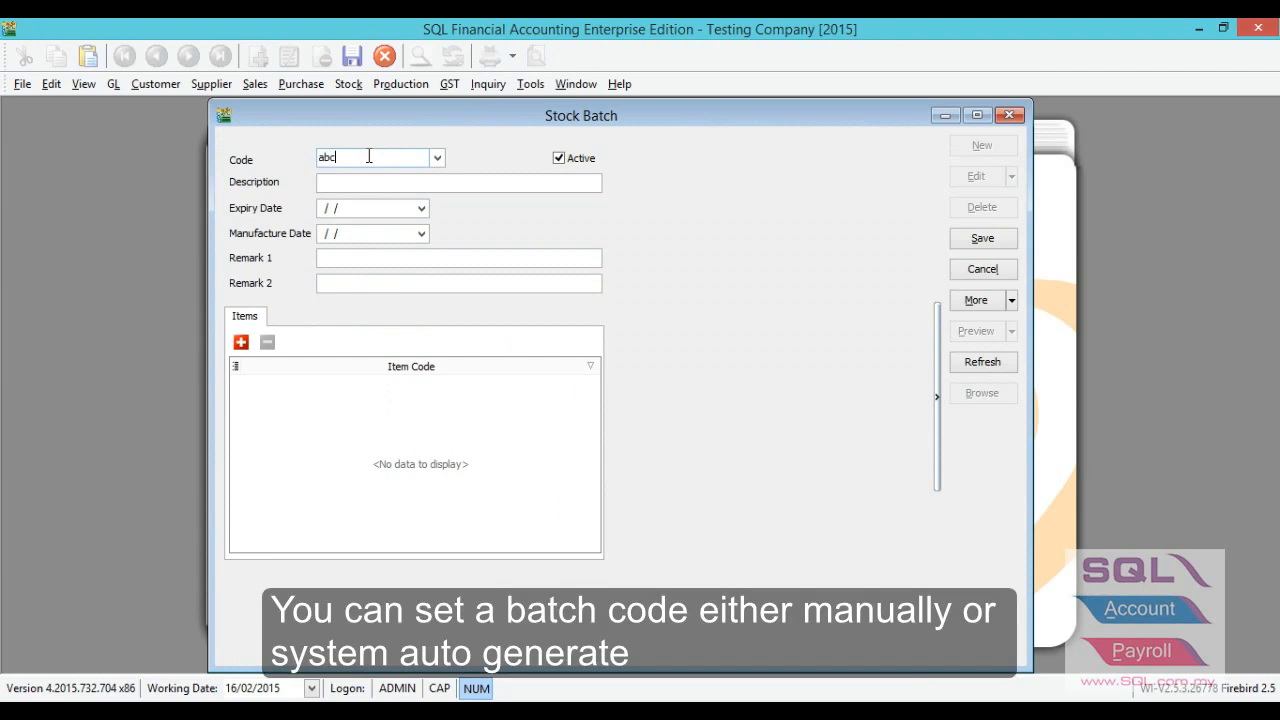
pyautogui.write('-001')
pyautogui.moveTo(358, 154); pyautogui.dragTo(306, 140)
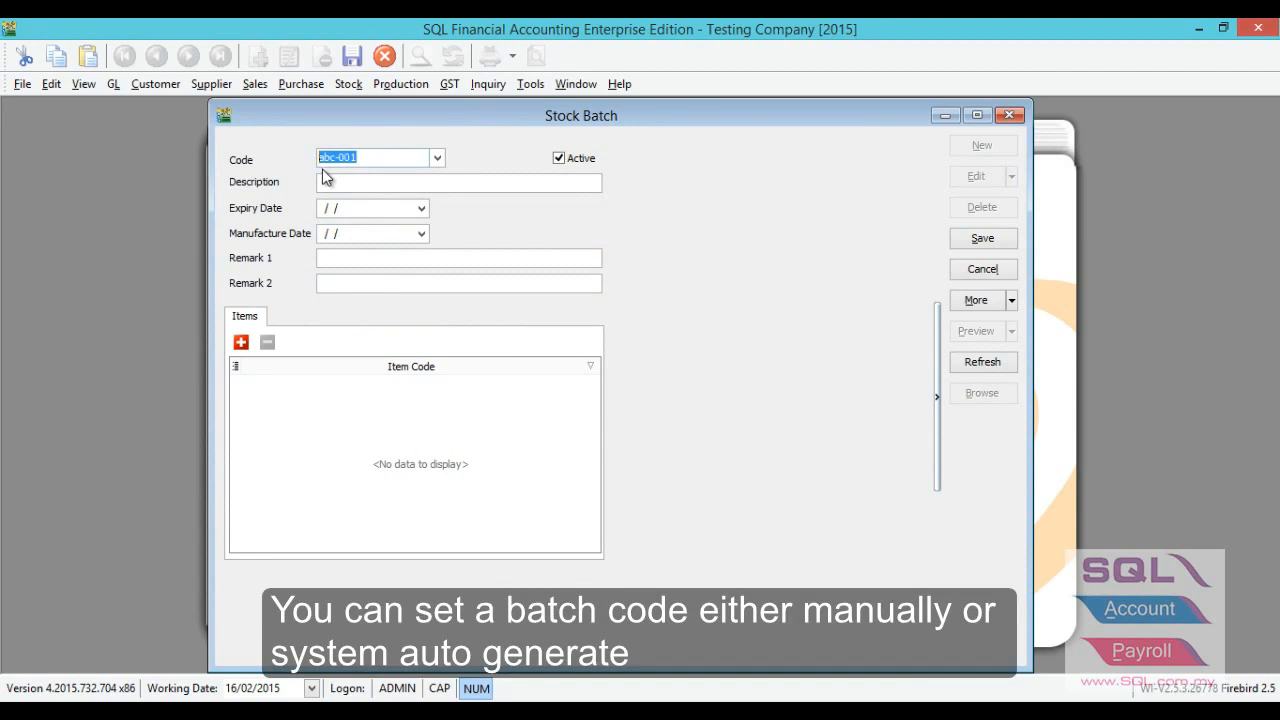
pyautogui.press('BackSpace')
# Enter the description BATCH FOR JANUARY for the new batch, leaving its code to automatic numbering.
pyautogui.click(332, 184)
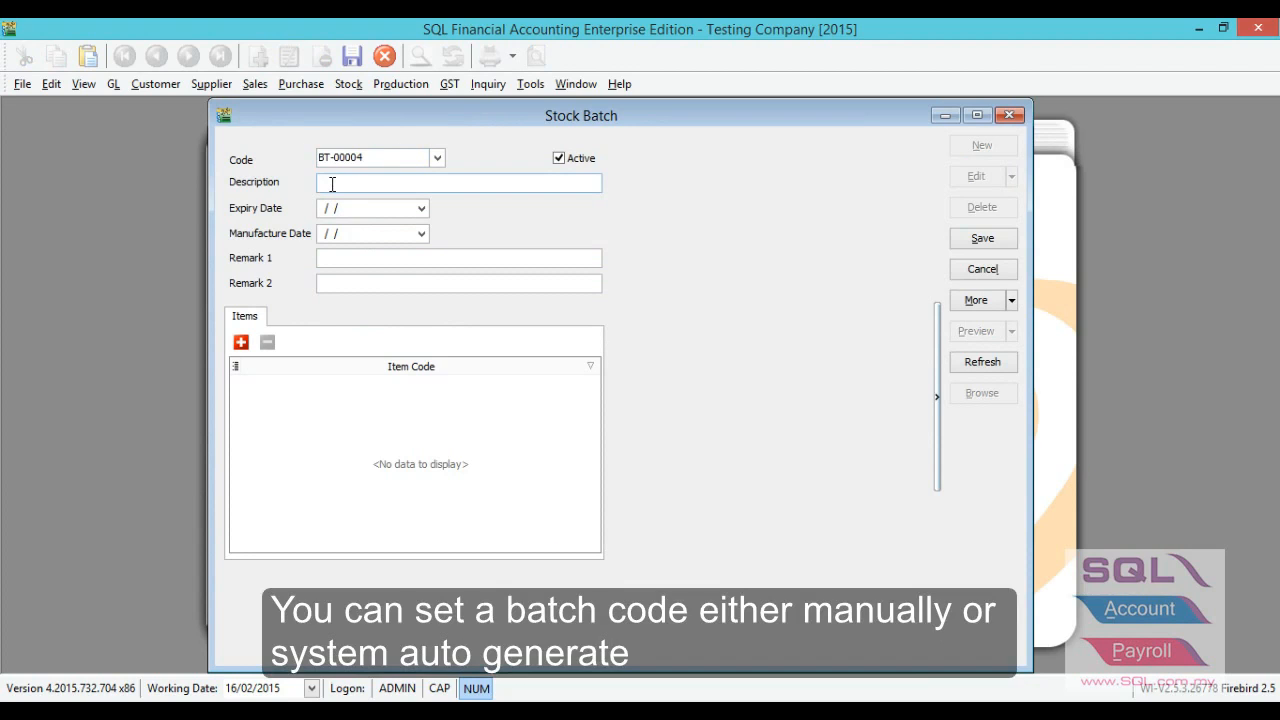
pyautogui.press('capslock')
pyautogui.write('B')
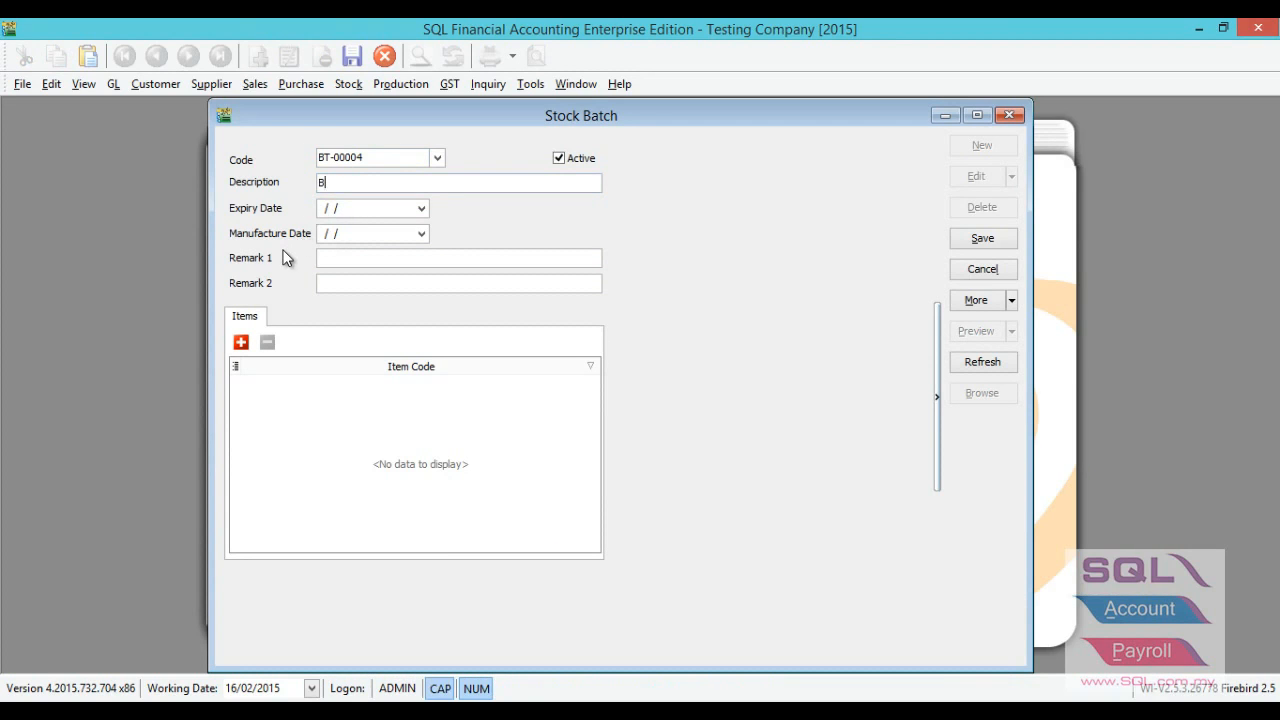
pyautogui.write('ATCH FOR J')
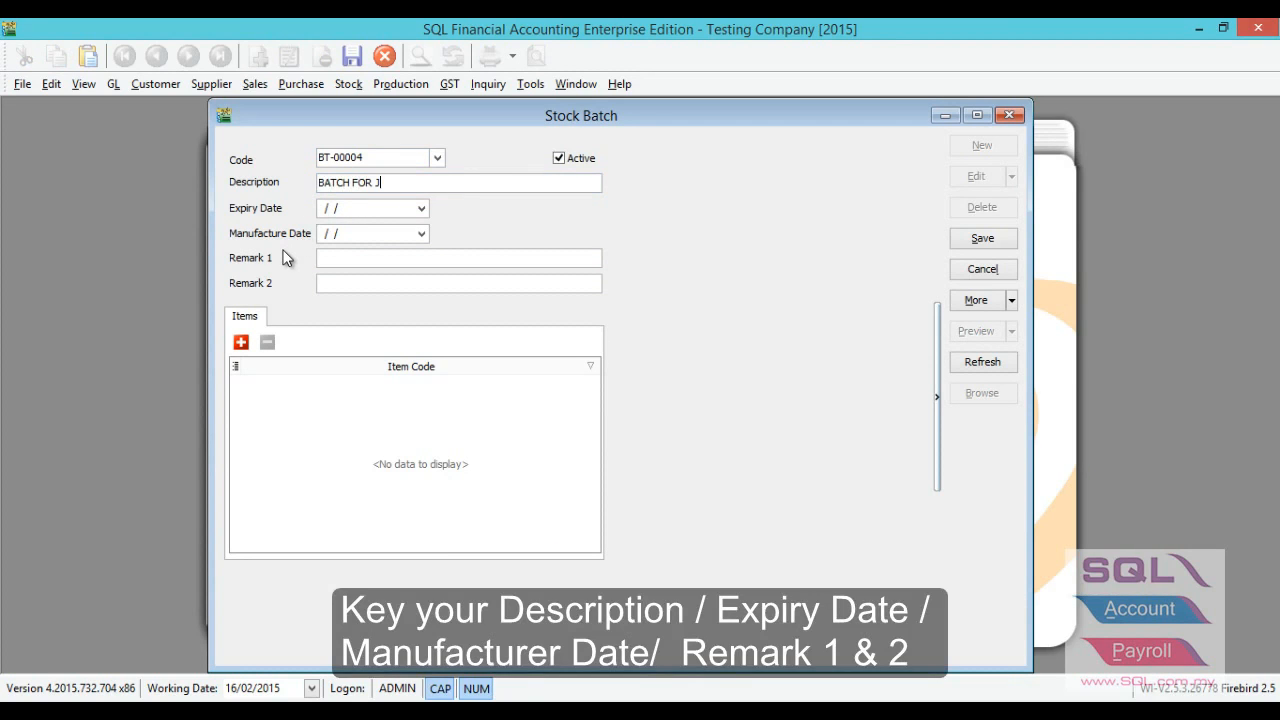
pyautogui.write('ANUARU')
# Set the batch's expiry date to 31/12/2015 and its manufacture date to 01/01/2015.
pyautogui.click(357, 207)
pyautogui.write('31122015')
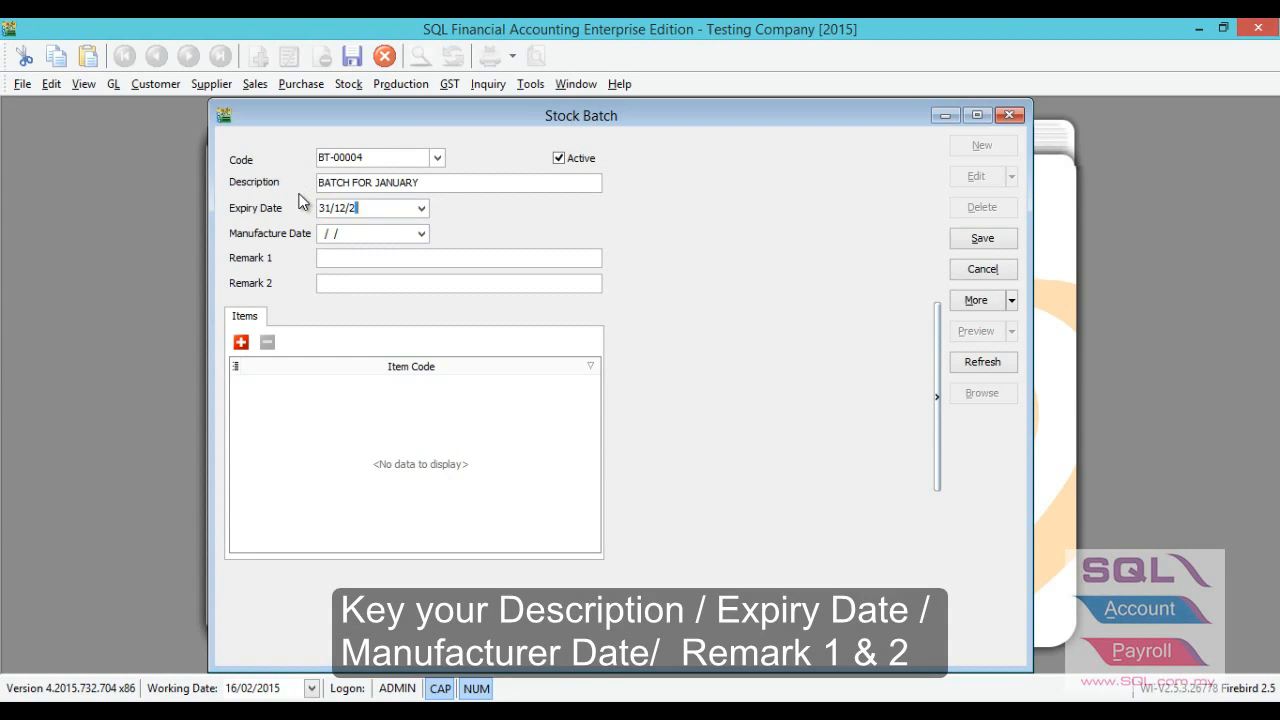
pyautogui.click(343, 234)
pyautogui.write('01012015')
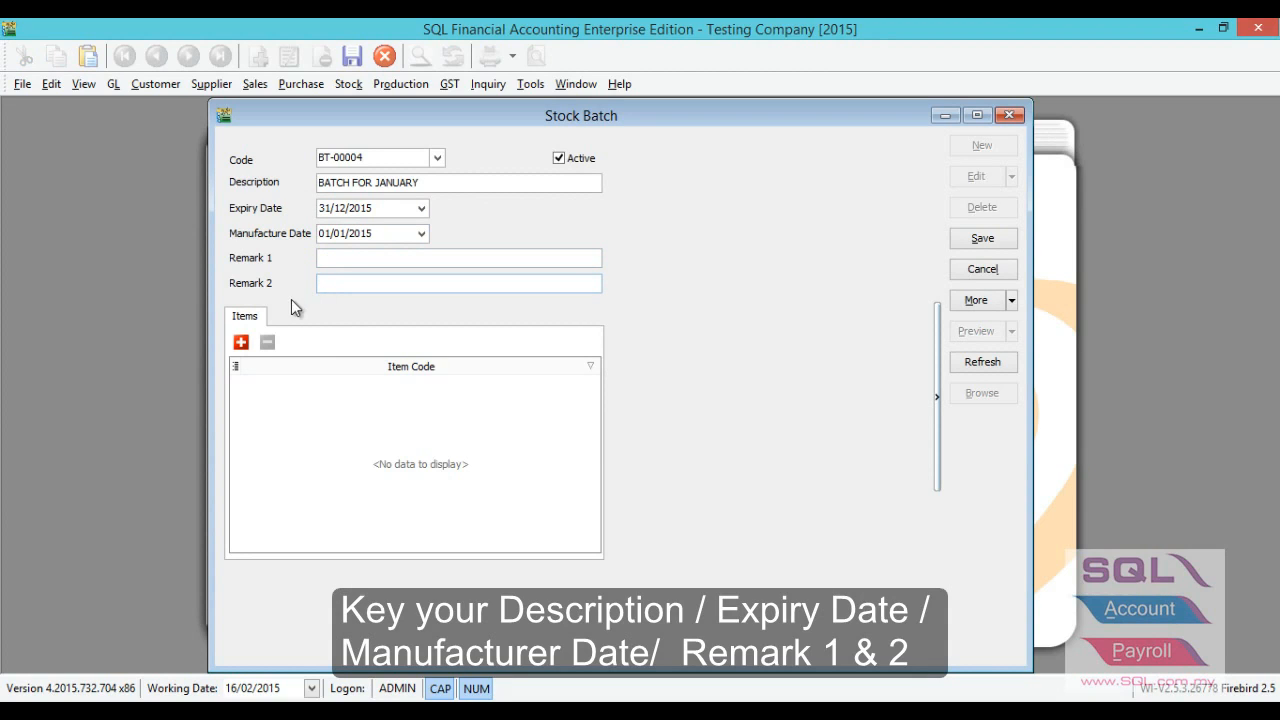
# Add the item CEL-PRE-RM100 to the batch's item list.
pyautogui.click(241, 343)
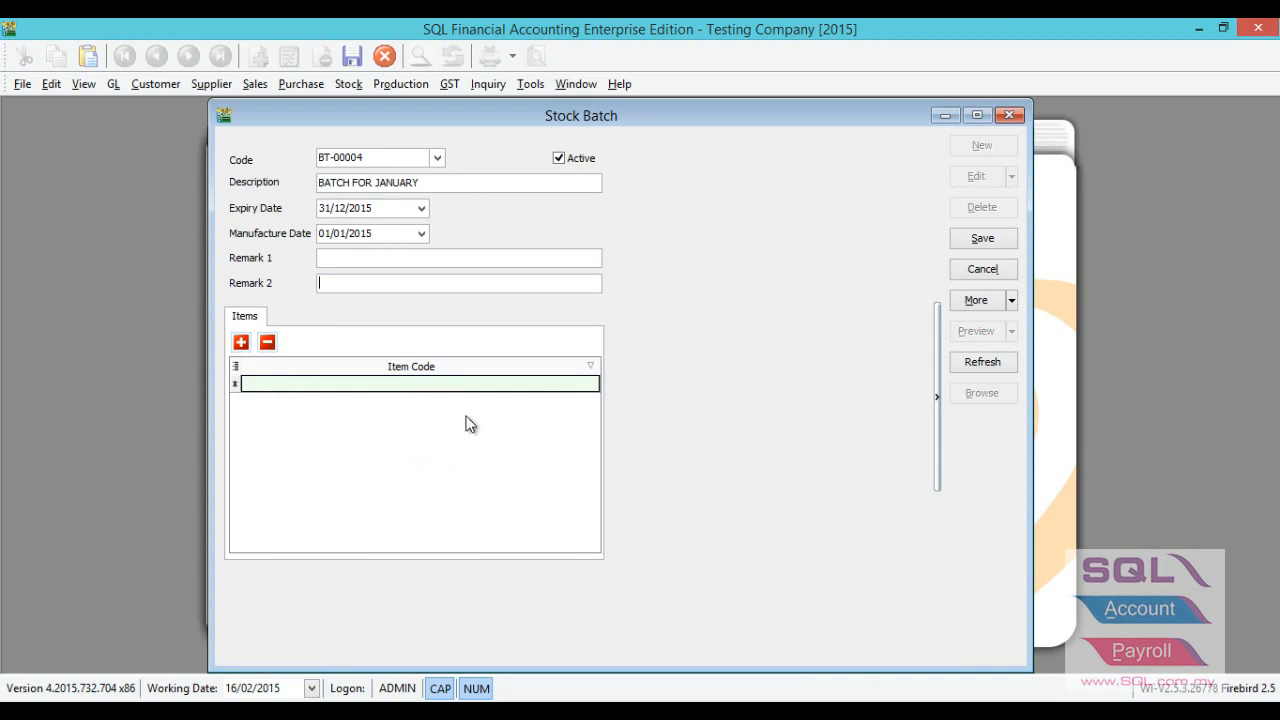
pyautogui.click(590, 386)
pyautogui.click(591, 386)
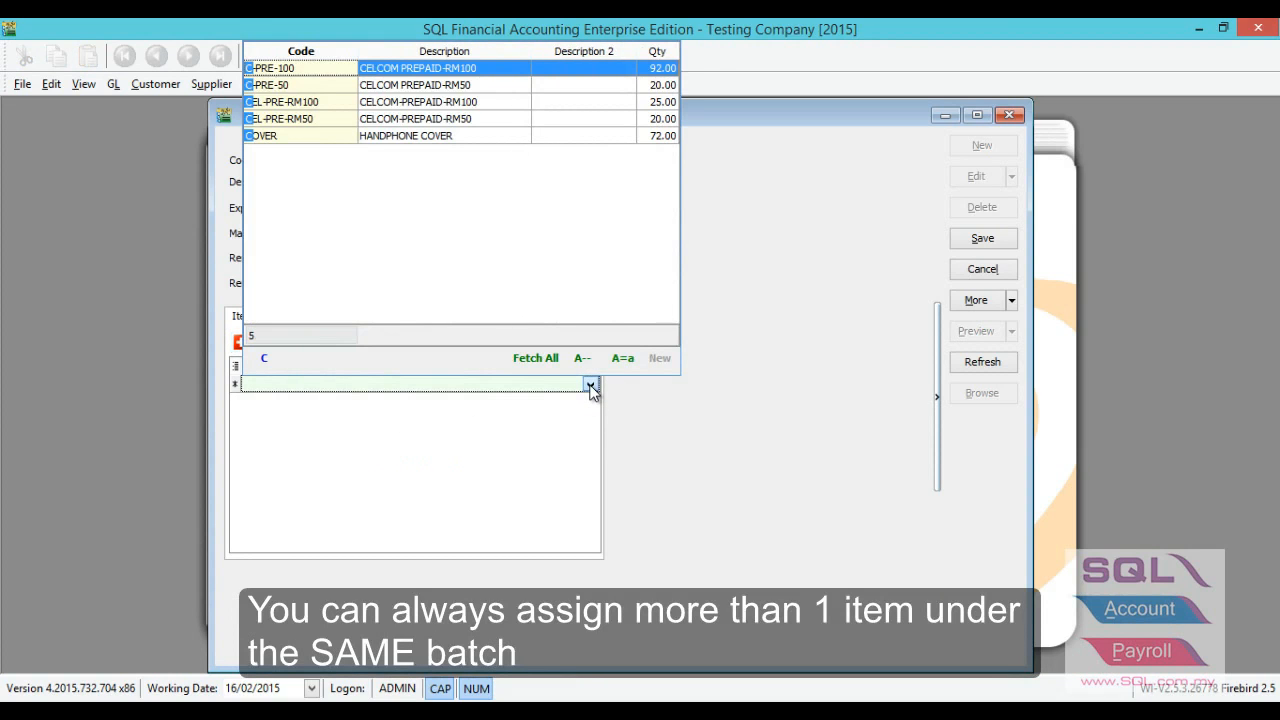
pyautogui.press('Down')
pyautogui.press('Down')
pyautogui.press('Return')
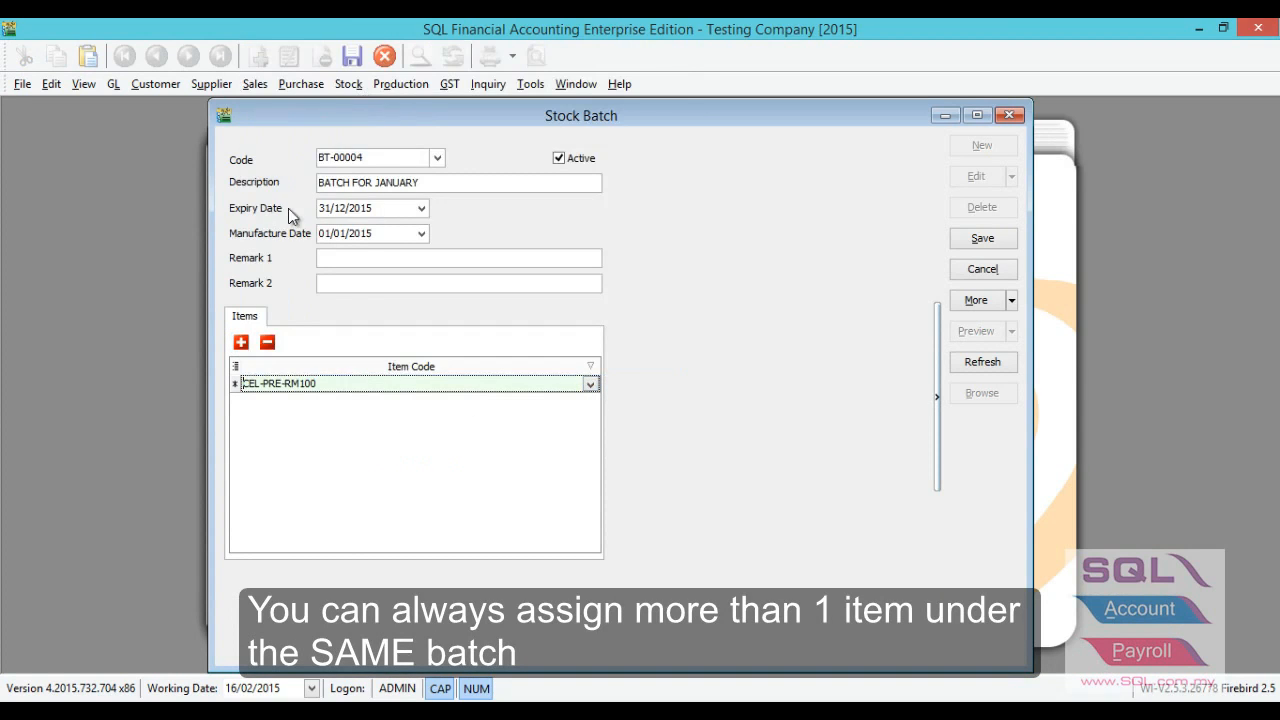
# Add CEL-PRE-RM50 as a second item of the batch, then save the batch and close its window.
pyautogui.click(241, 344)
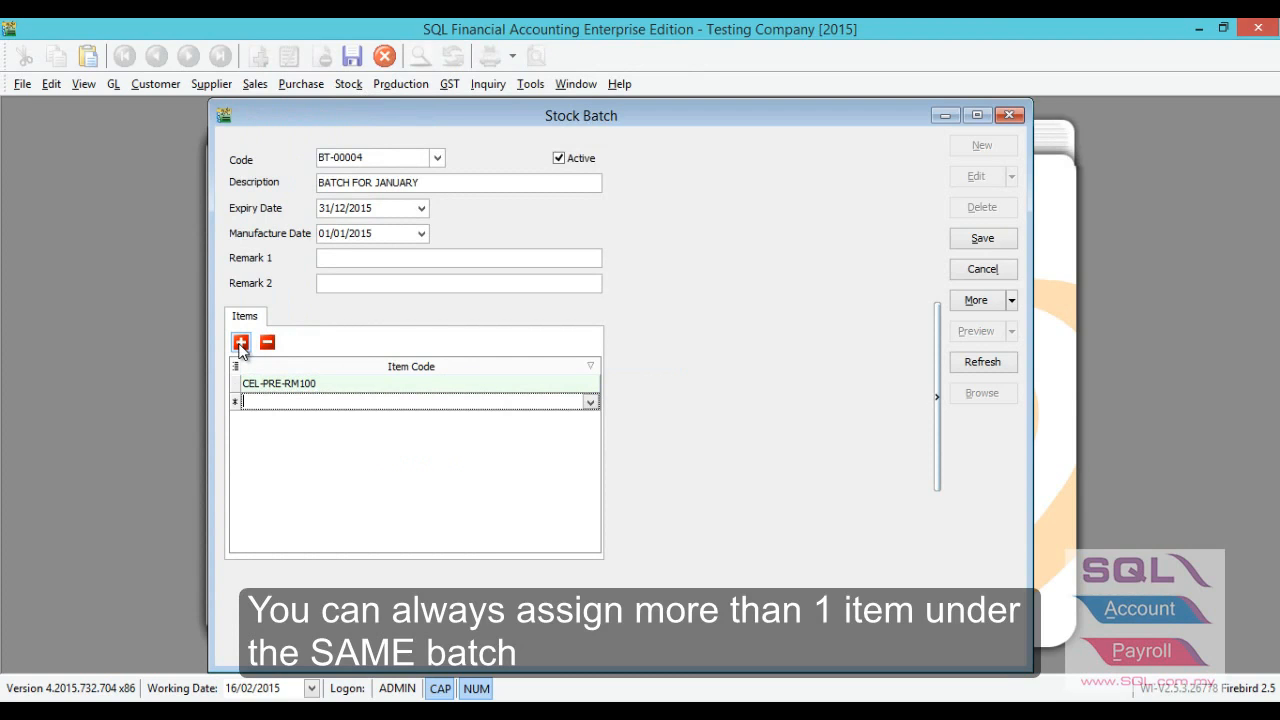
pyautogui.click(589, 402)
pyautogui.write('C')
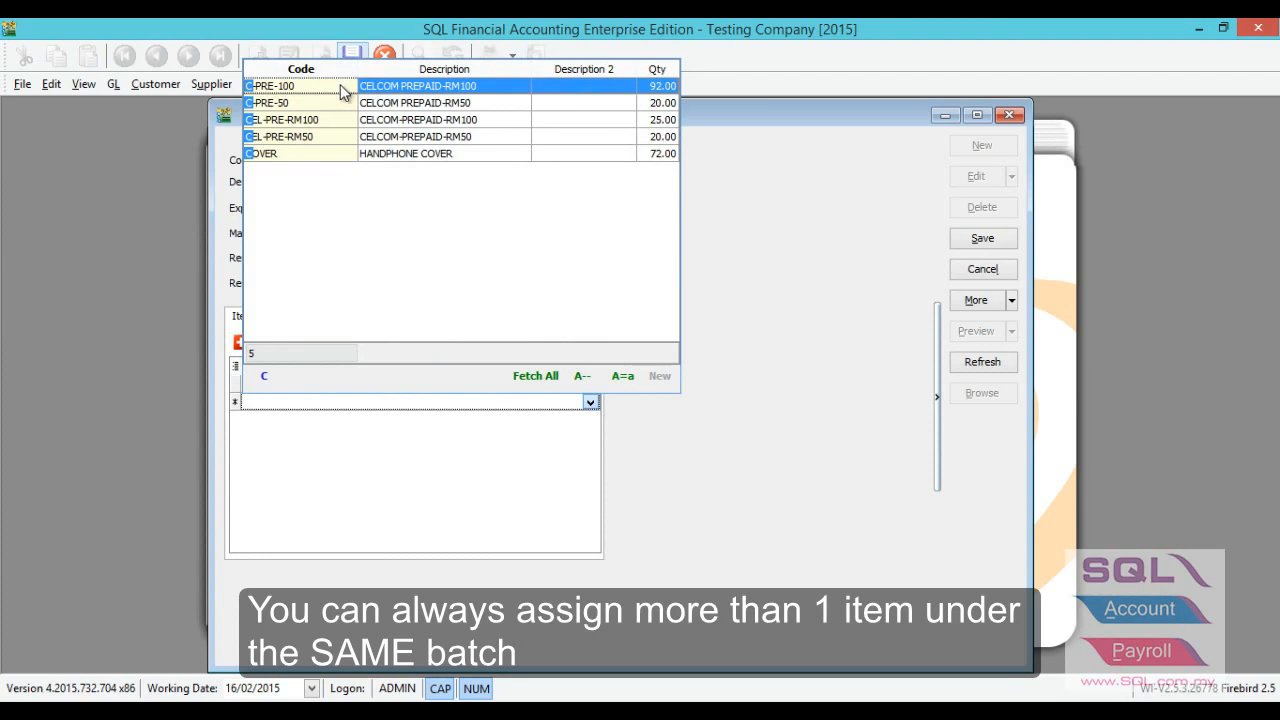
pyautogui.click(346, 136)
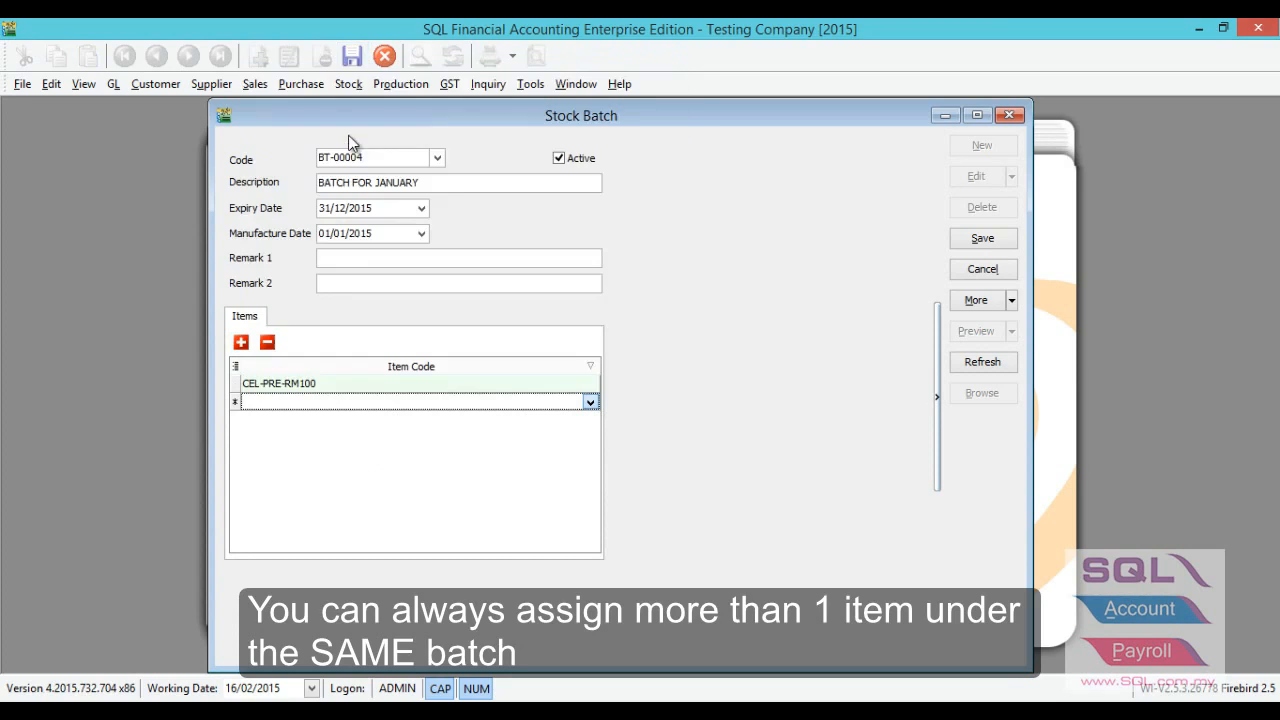
pyautogui.click(966, 242)
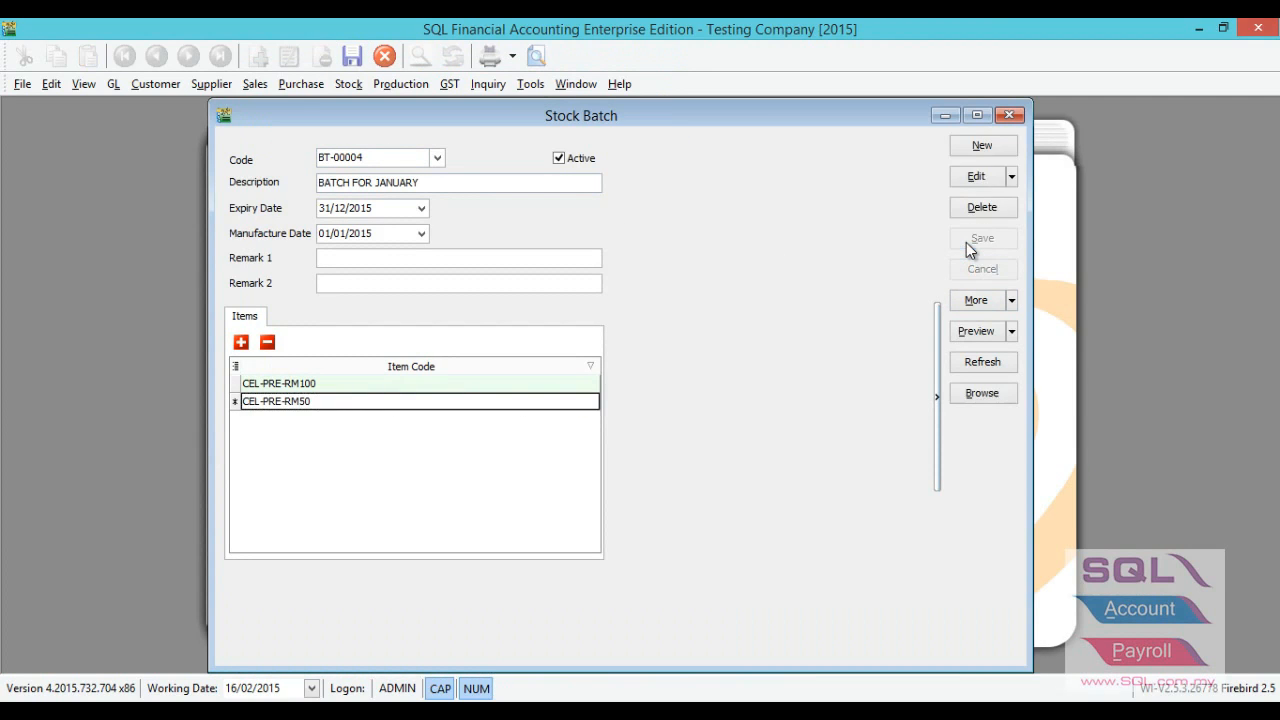
pyautogui.click(1005, 116)
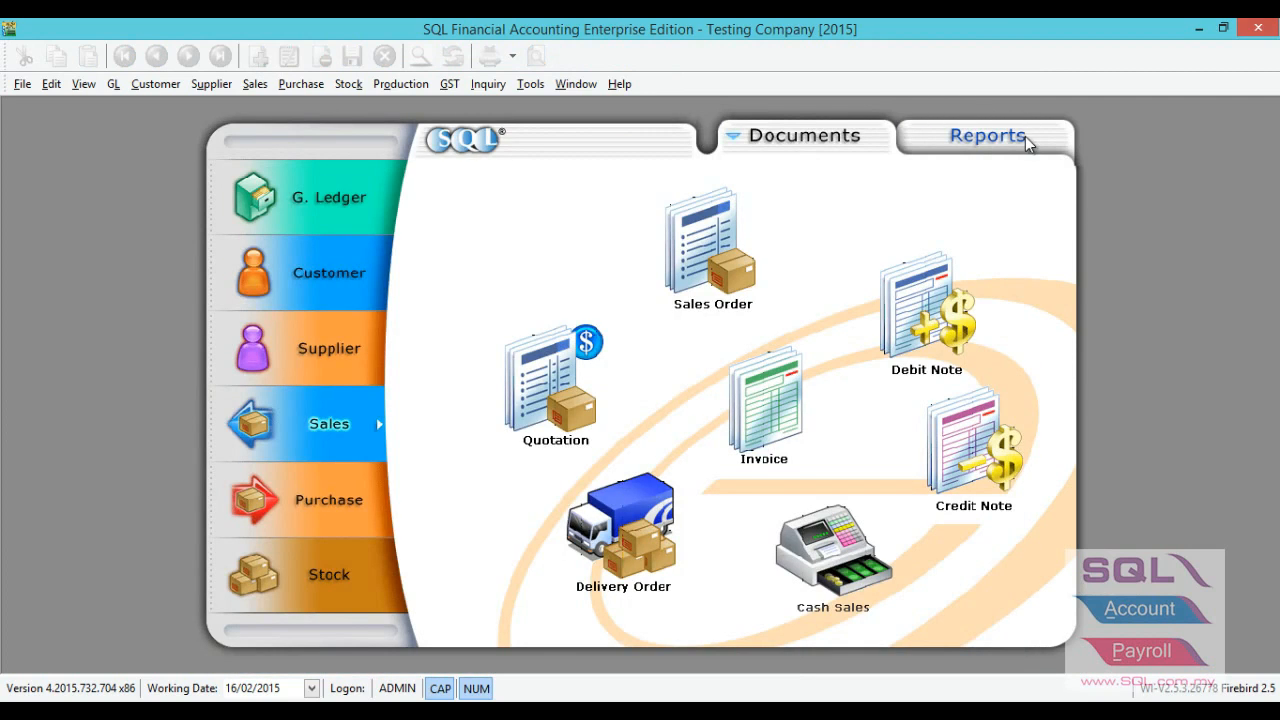
# Create a new purchase invoice for the supplier CELCOM (M) COMMUNICATION BHD.
pyautogui.click(383, 487)
pyautogui.click(763, 398)
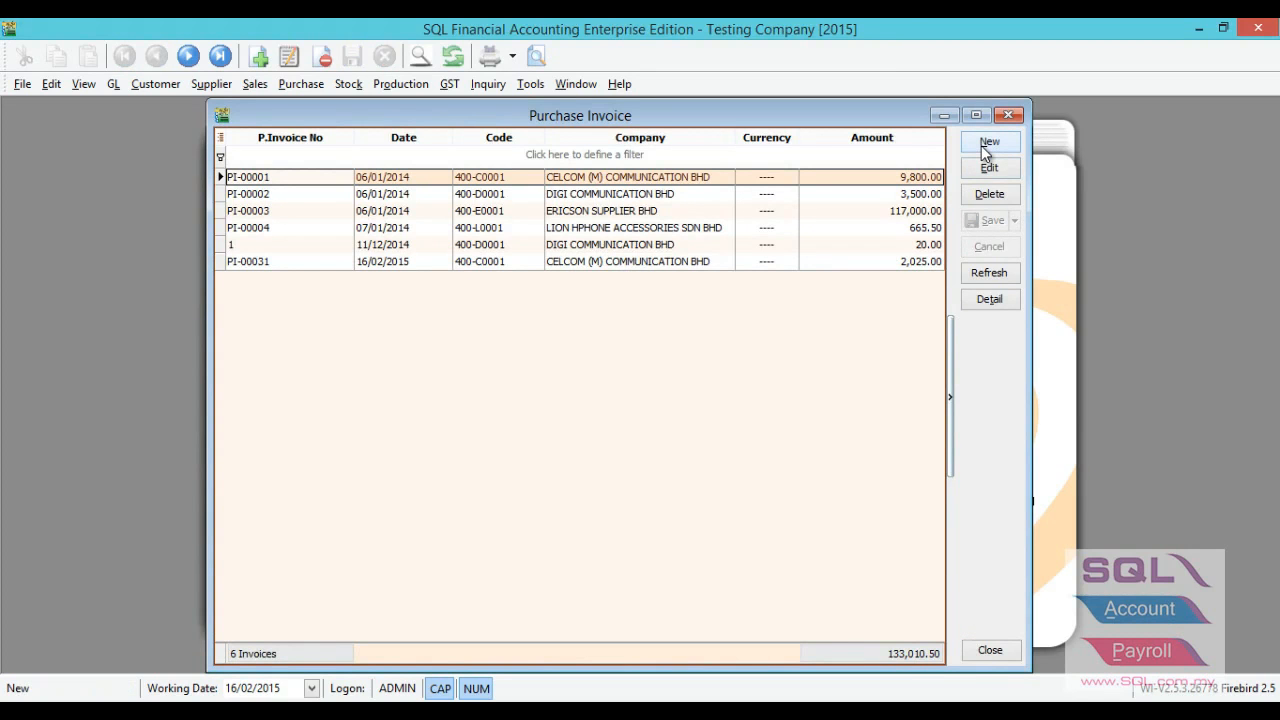
pyautogui.click(987, 145)
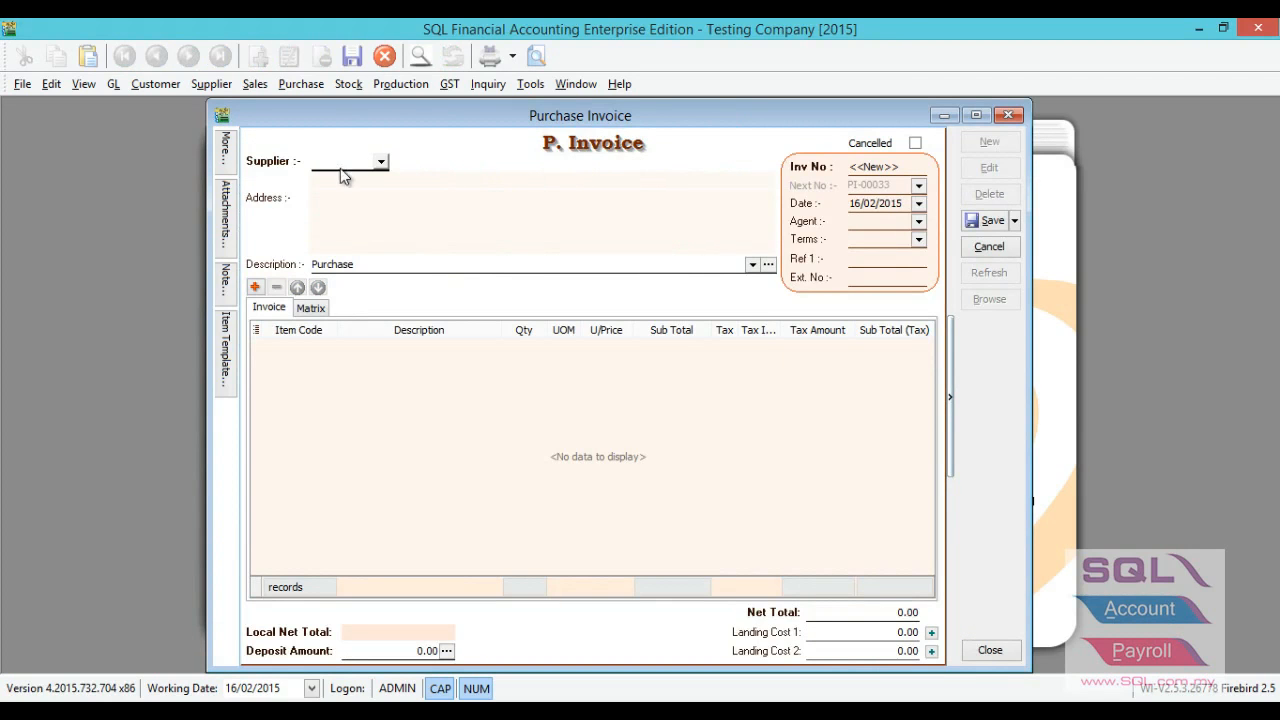
pyautogui.click(380, 165)
pyautogui.click(390, 214)
# Add the item CEL-PRE-RM100 to the purchase invoice and show the Batch column in its item grid.
pyautogui.click(256, 288)
pyautogui.click(326, 347)
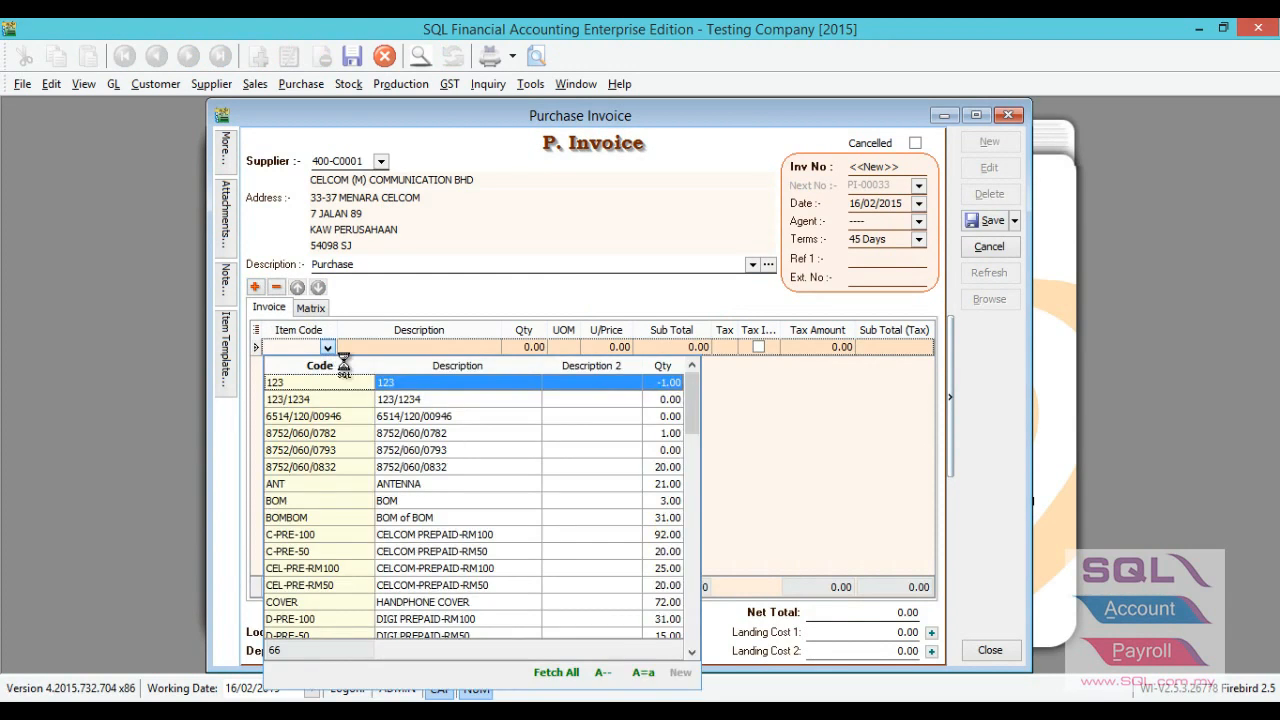
pyautogui.write('CEL')
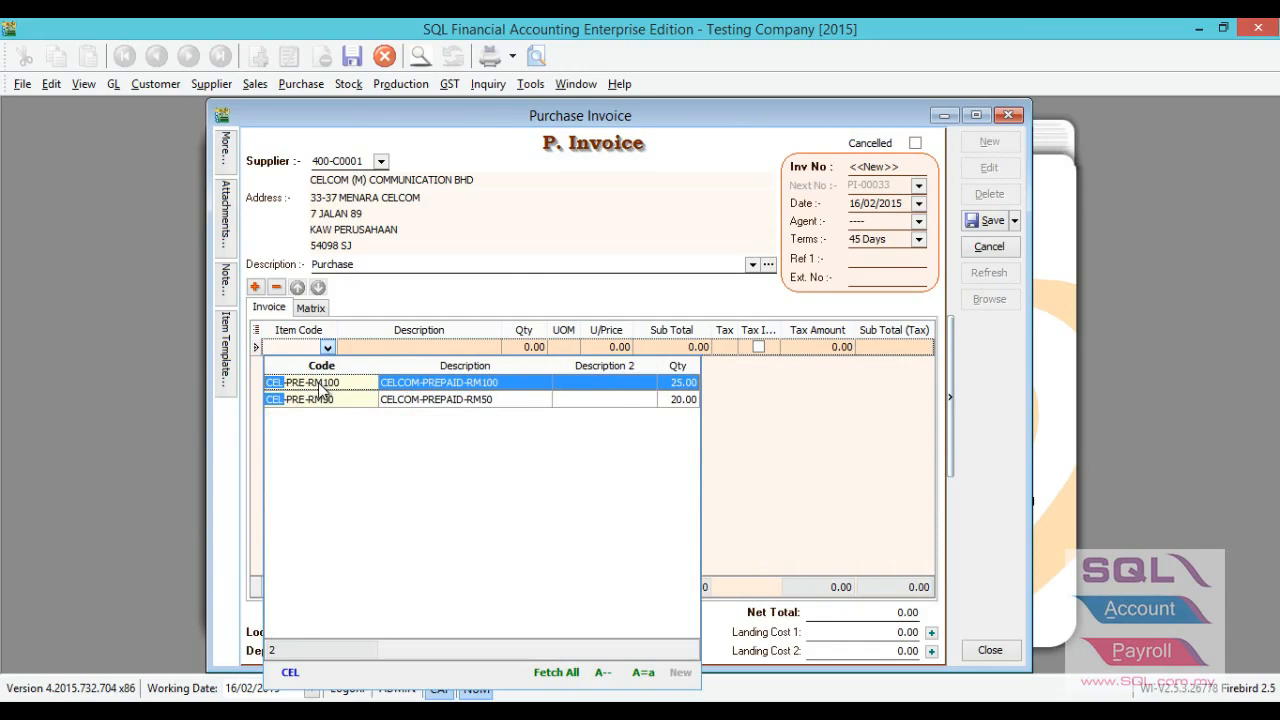
pyautogui.click(325, 385)
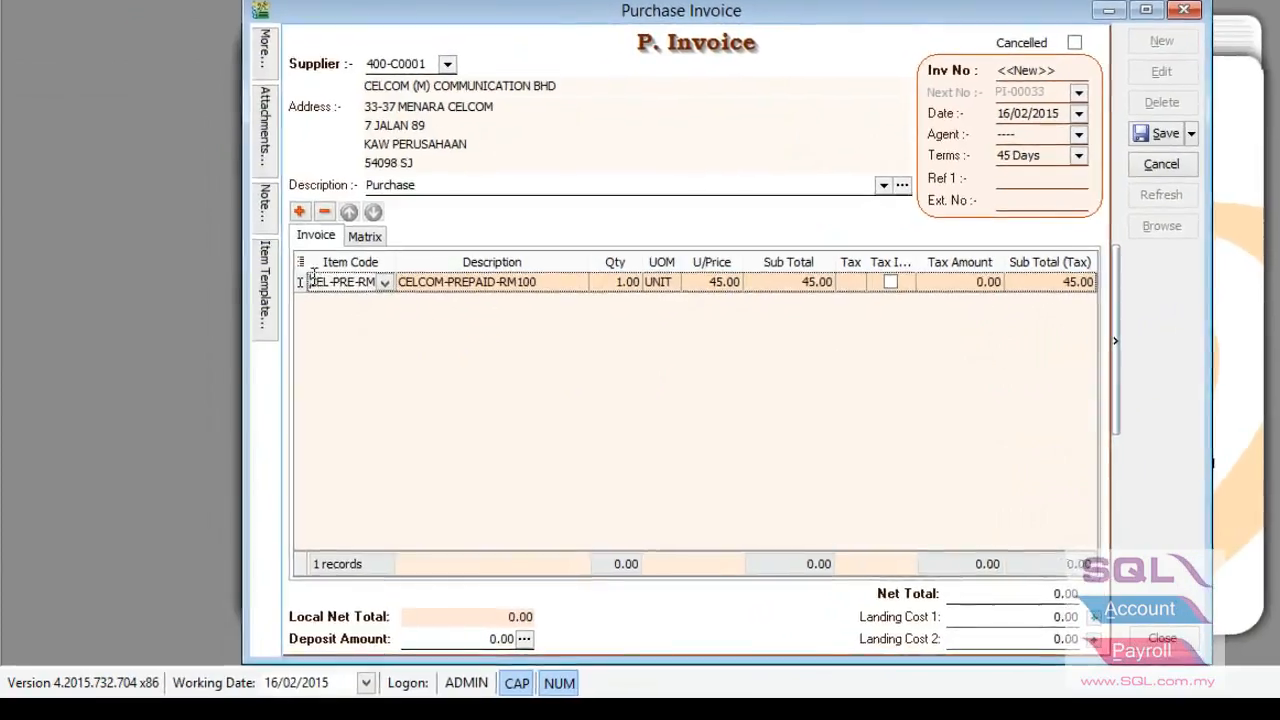
pyautogui.click(302, 263)
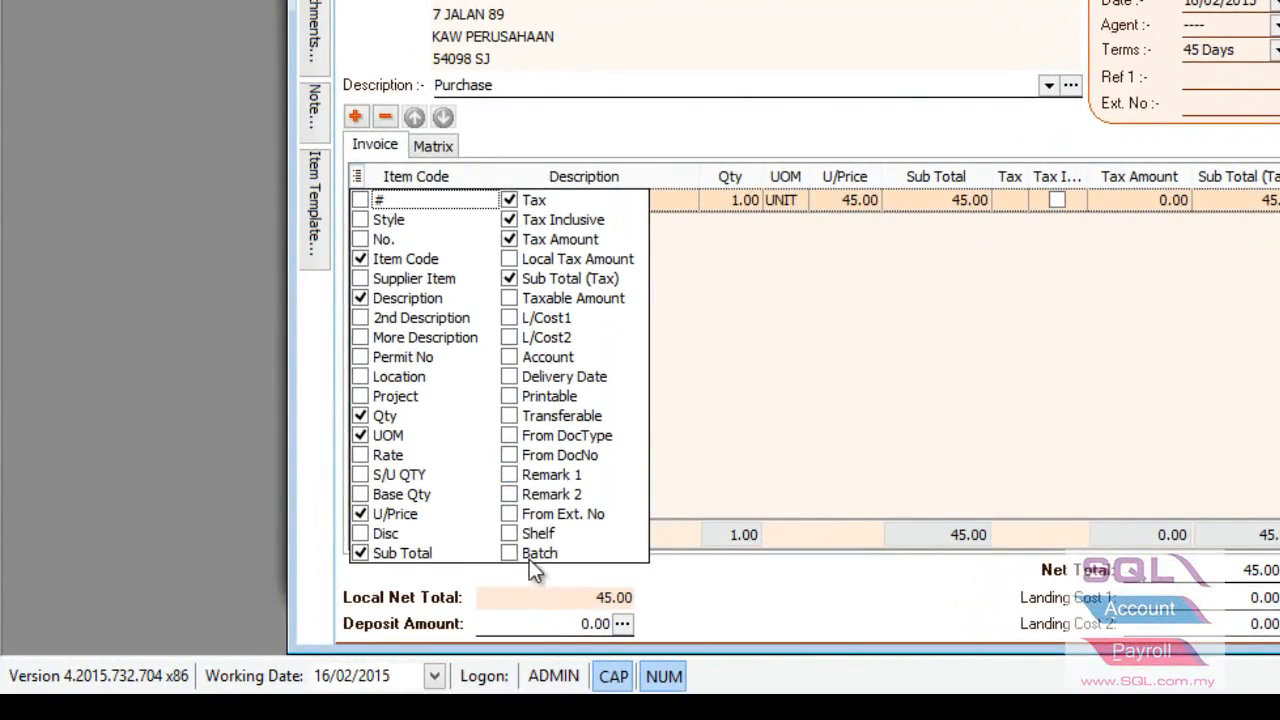
pyautogui.click(507, 552)
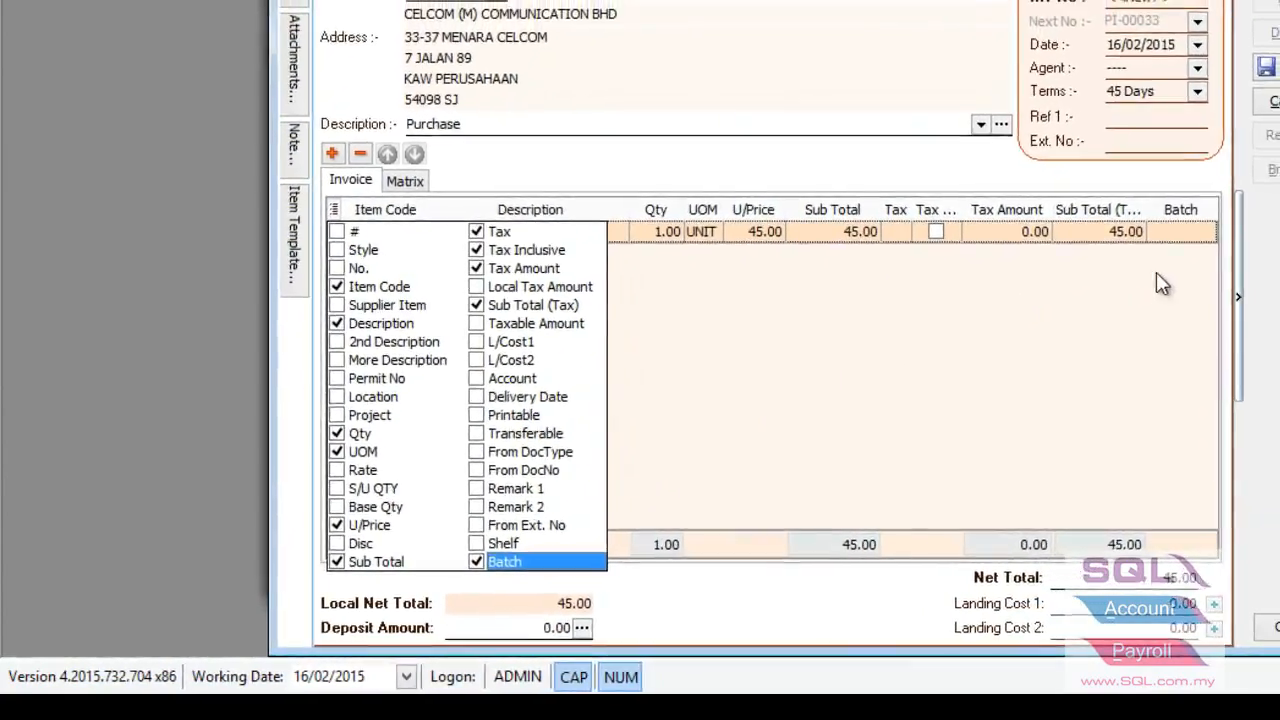
# Assign batch BT-00004 (BATCH FOR JANUARY) to the purchased item, then save and close the purchase invoice.
pyautogui.click(1170, 231)
pyautogui.click(1208, 231)
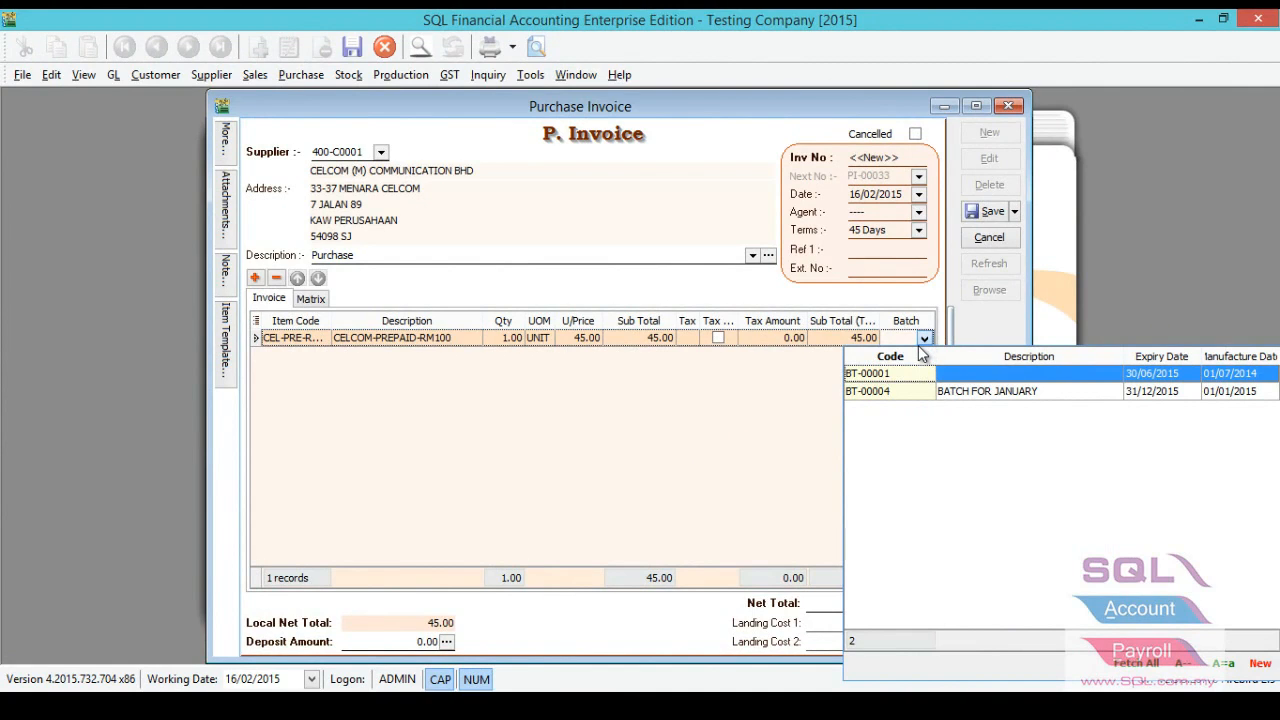
pyautogui.click(917, 393)
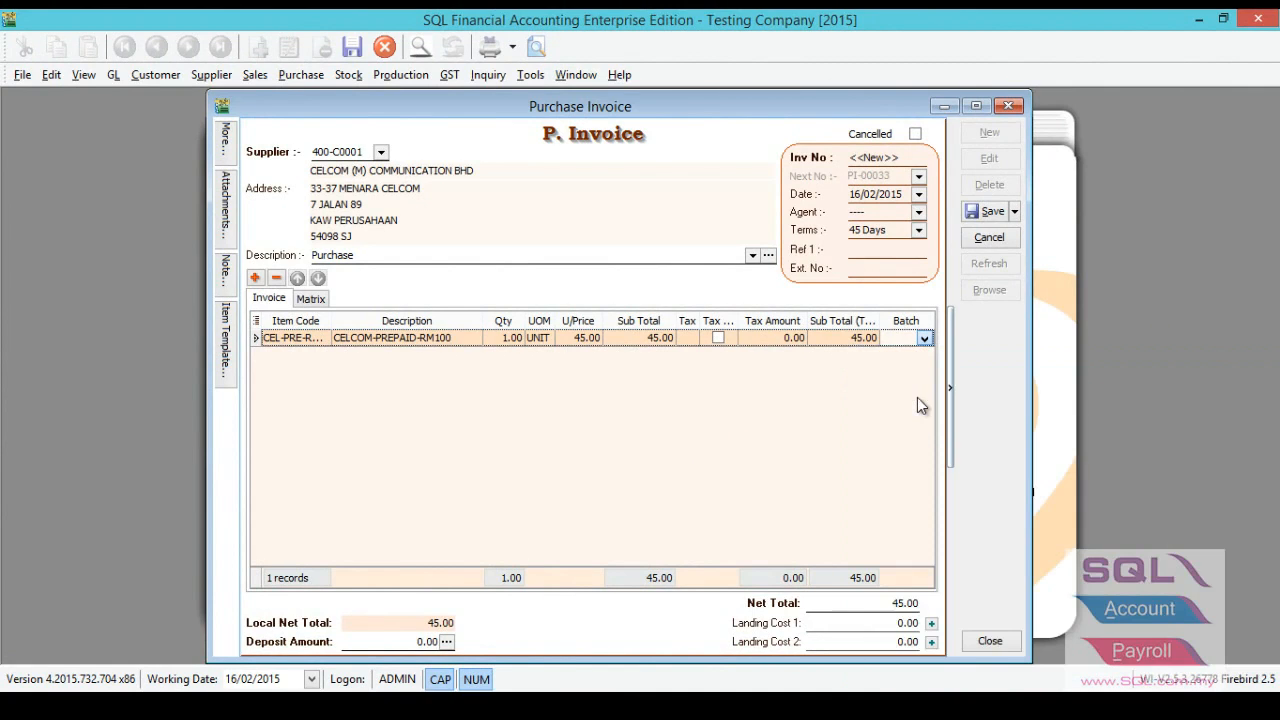
pyautogui.click(972, 216)
pyautogui.press('Escape')
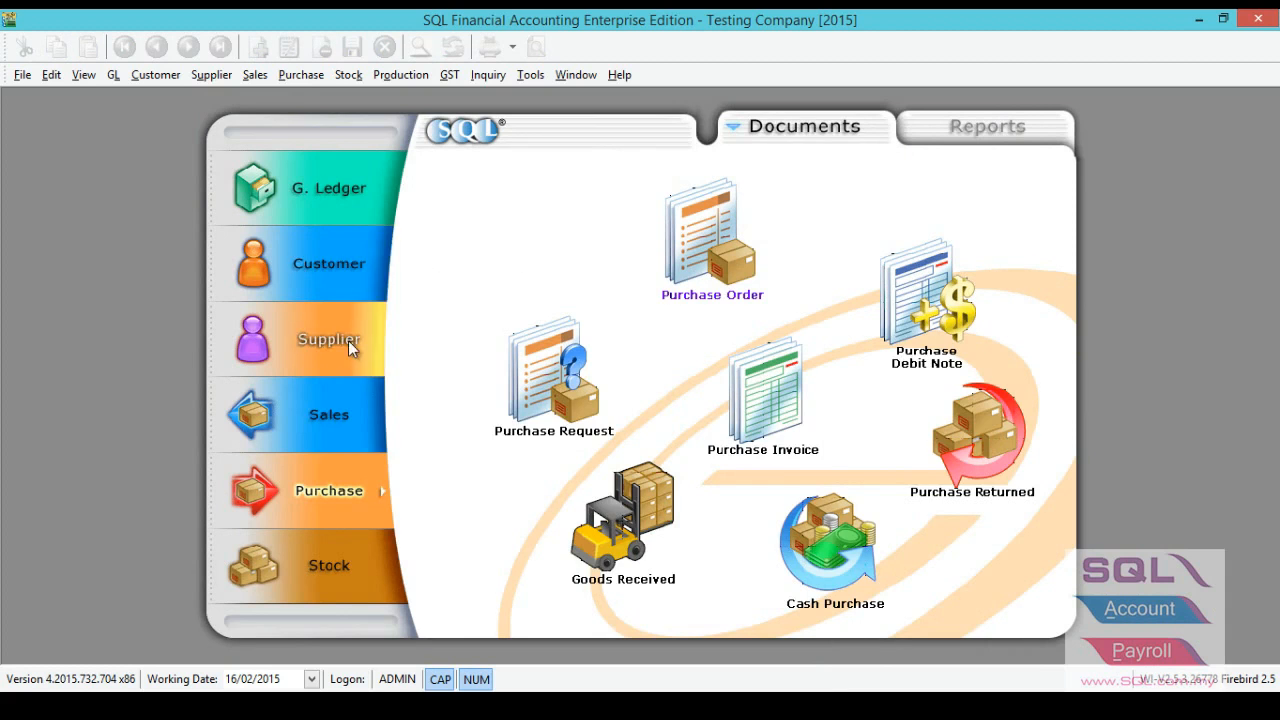
# Create a new sales invoice for the customer ALPHA & BETA COMPUTER.
pyautogui.click(335, 425)
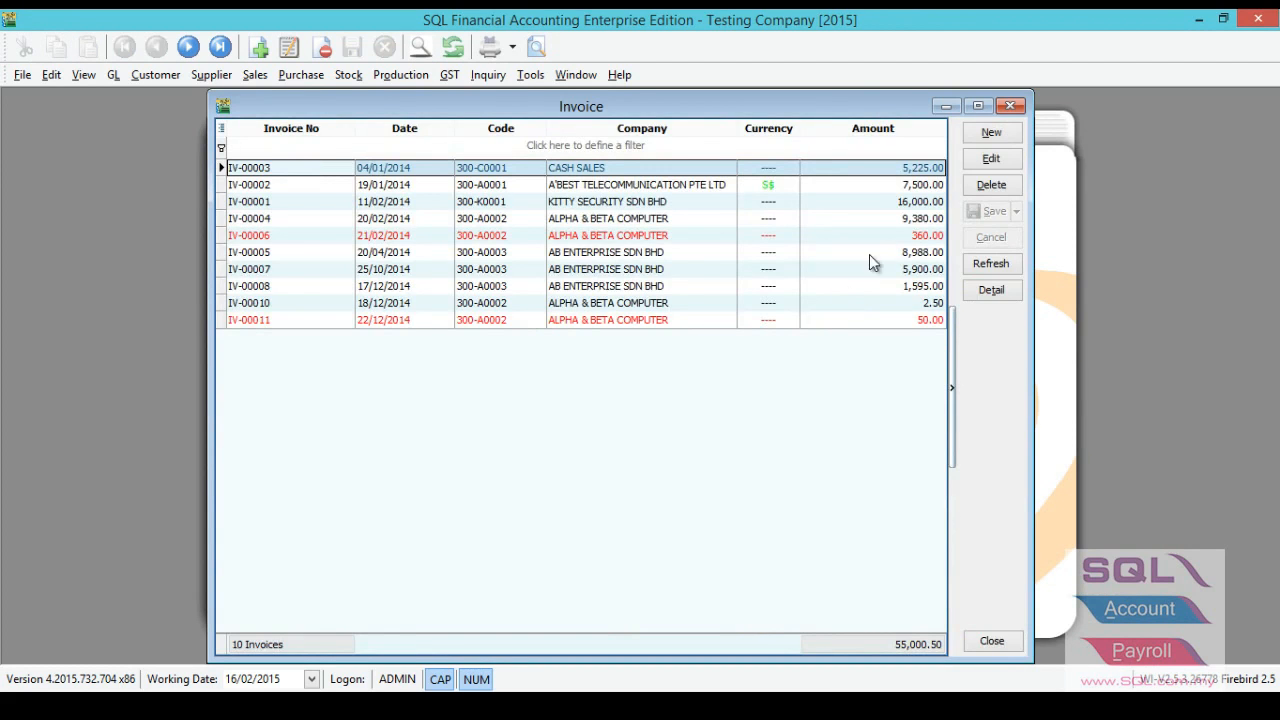
pyautogui.click(990, 133)
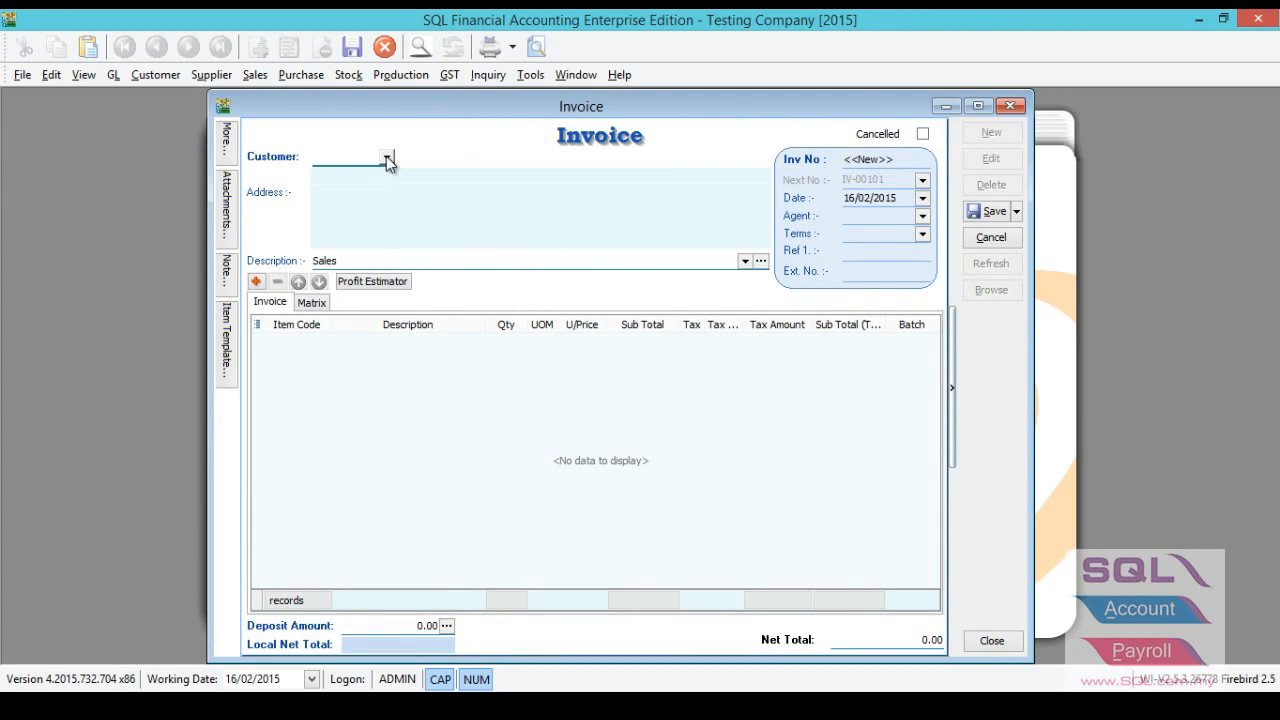
pyautogui.click(387, 160)
pyautogui.click(378, 221)
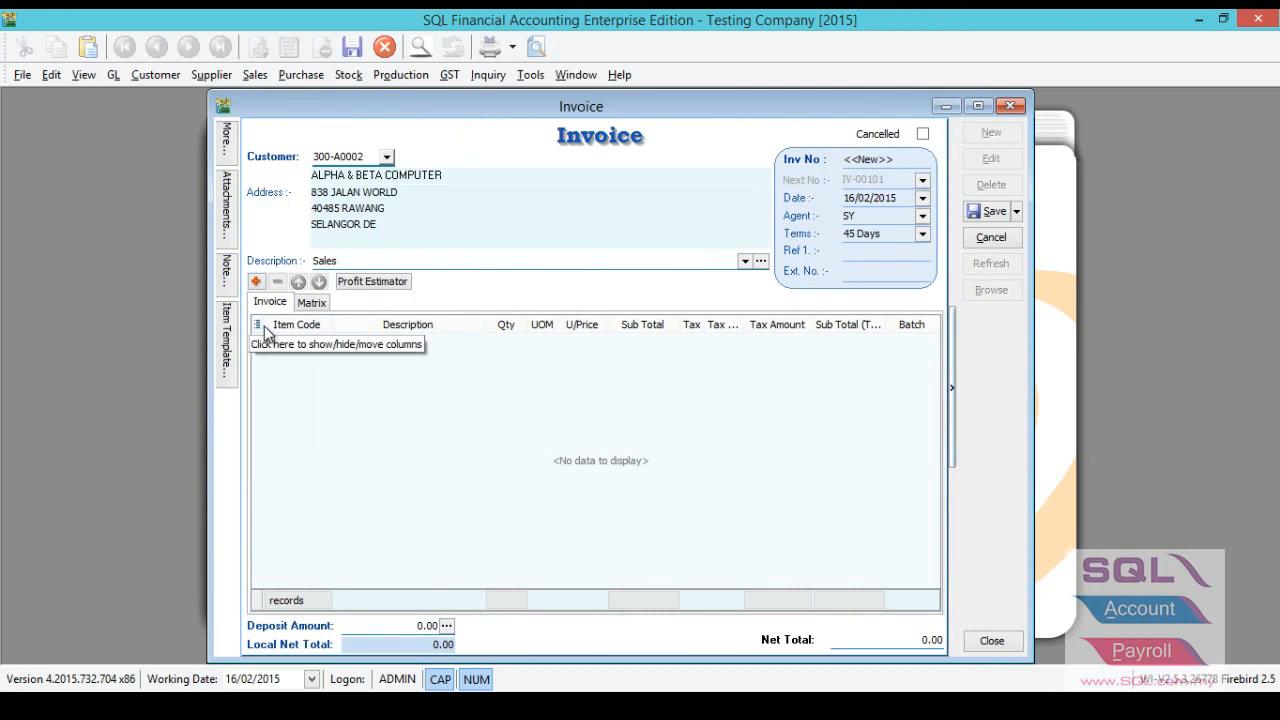
# Add the item CEL-PRE-RM100 as a line of the sales invoice.
pyautogui.click(255, 282)
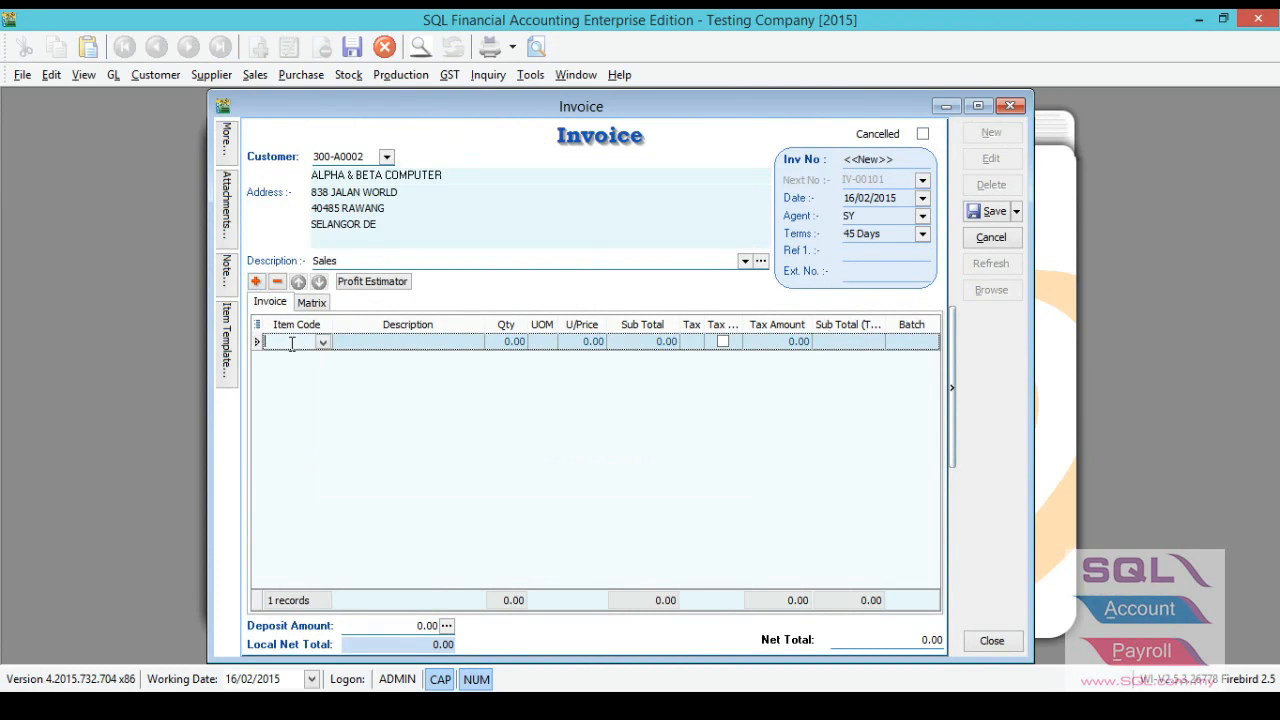
pyautogui.write('CEL')
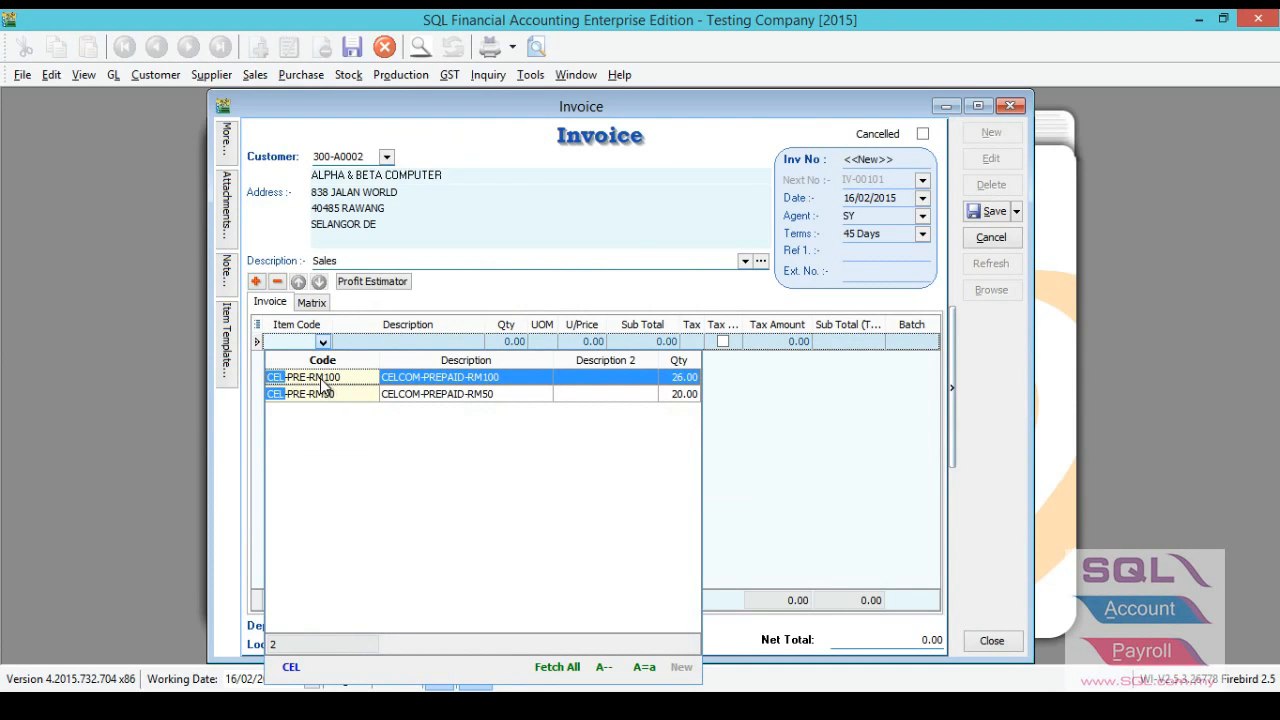
pyautogui.doubleClick(321, 377)
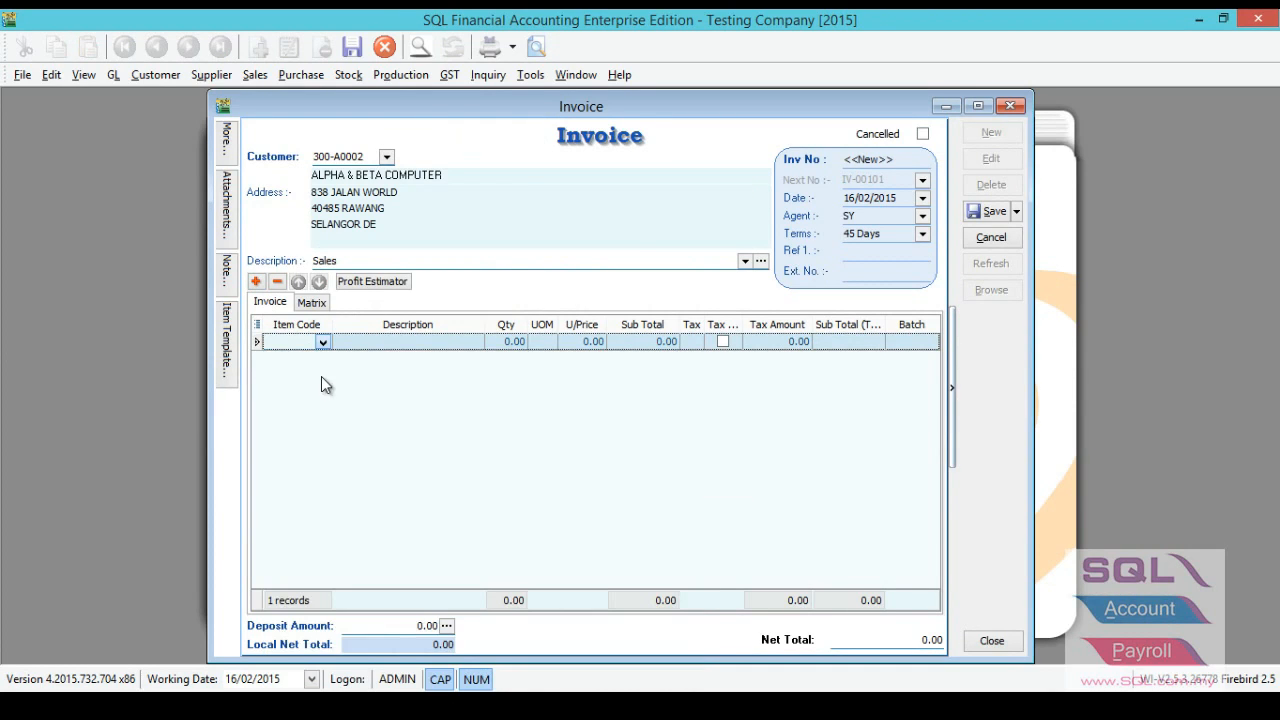
# Check the available stock balance by batch for CEL-PRE-RM100 from the sales invoice line, including the expiry dates.
pyautogui.click(928, 346)
pyautogui.click(929, 342)
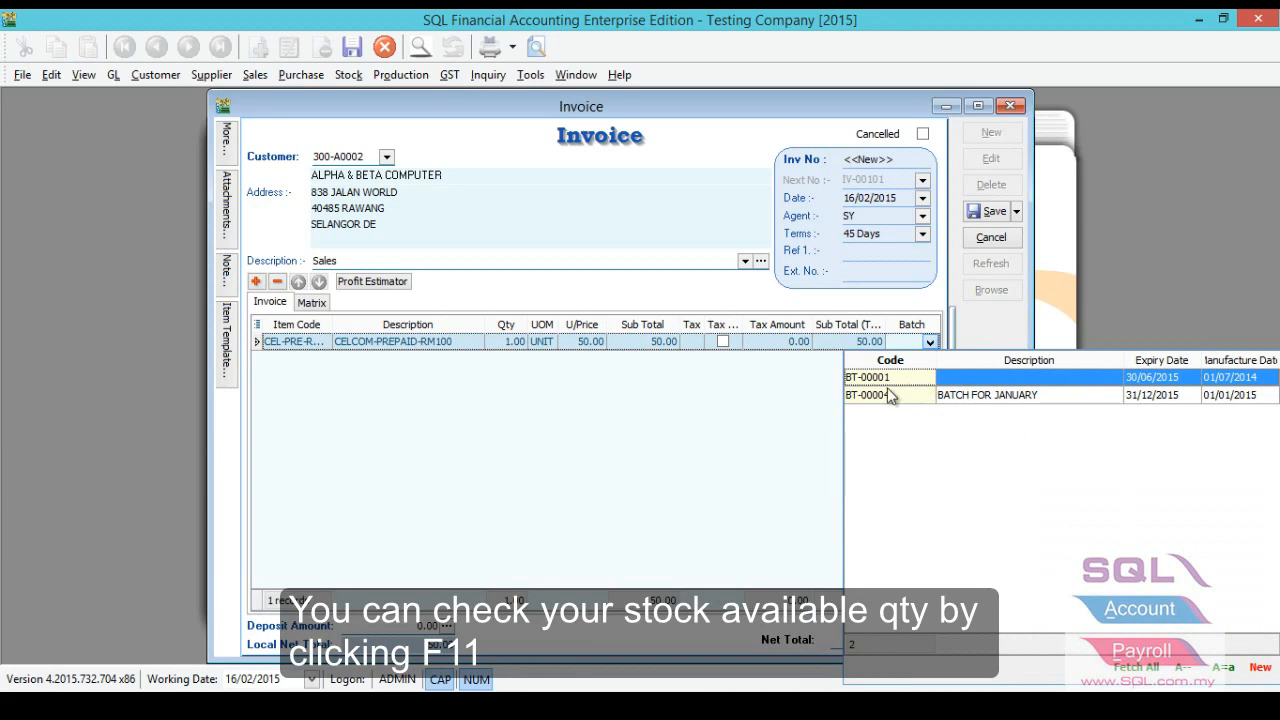
pyautogui.press('Escape')
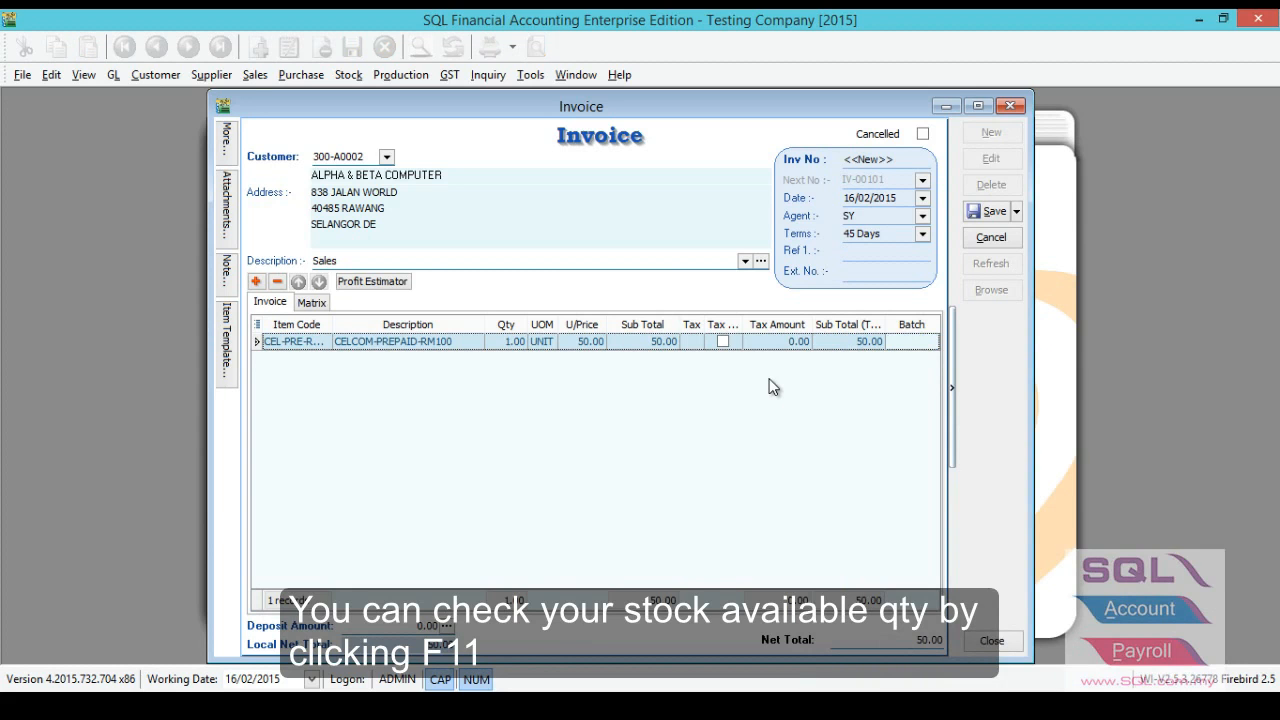
pyautogui.press('F11')
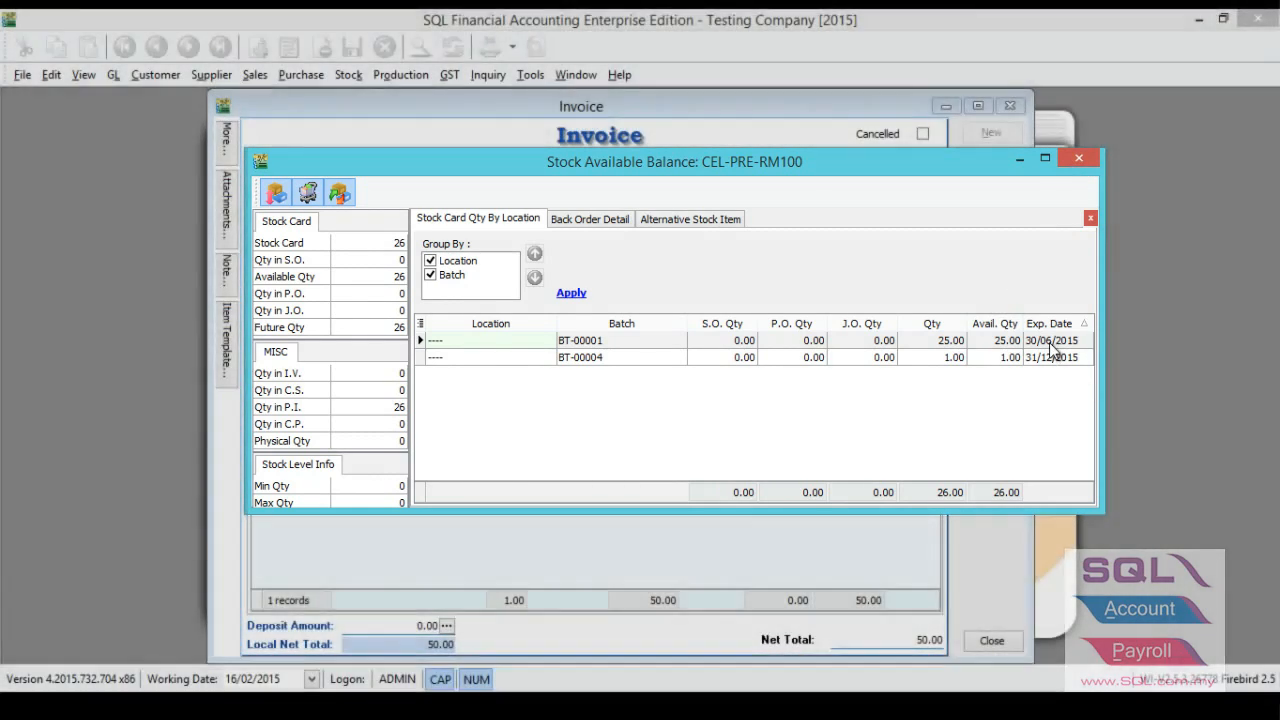
pyautogui.click(1050, 342)
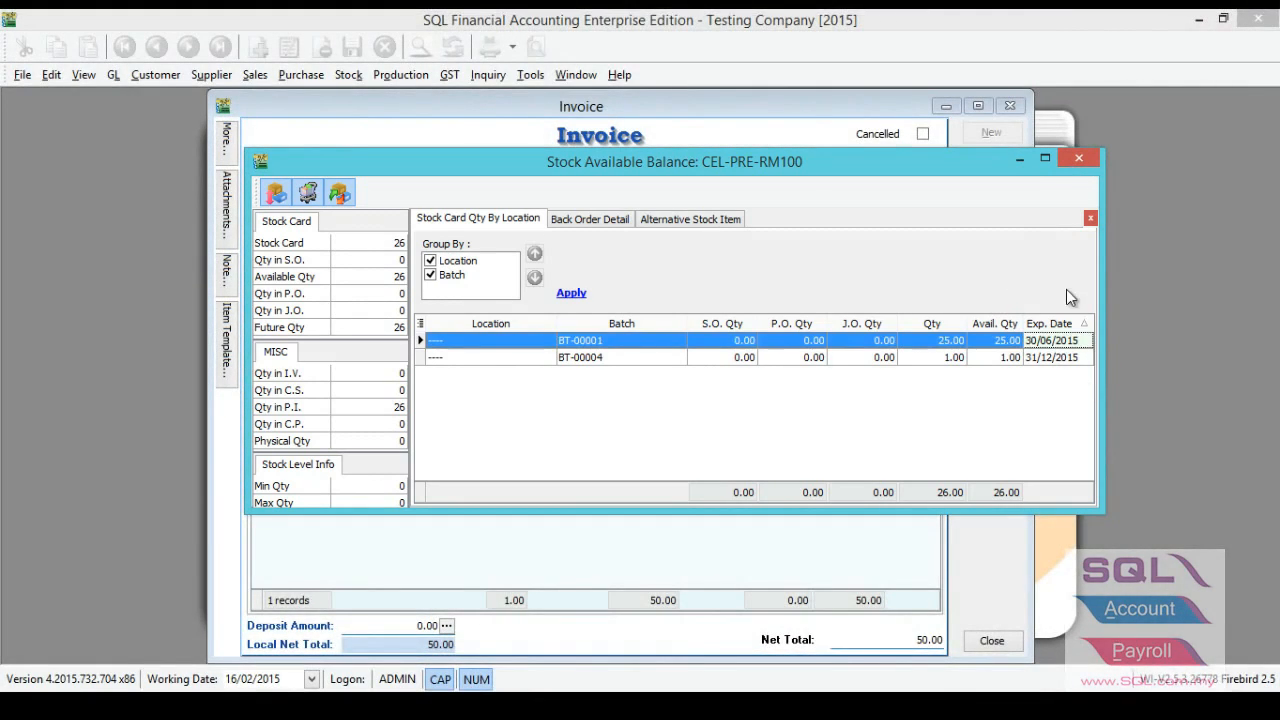
pyautogui.click(1076, 160)
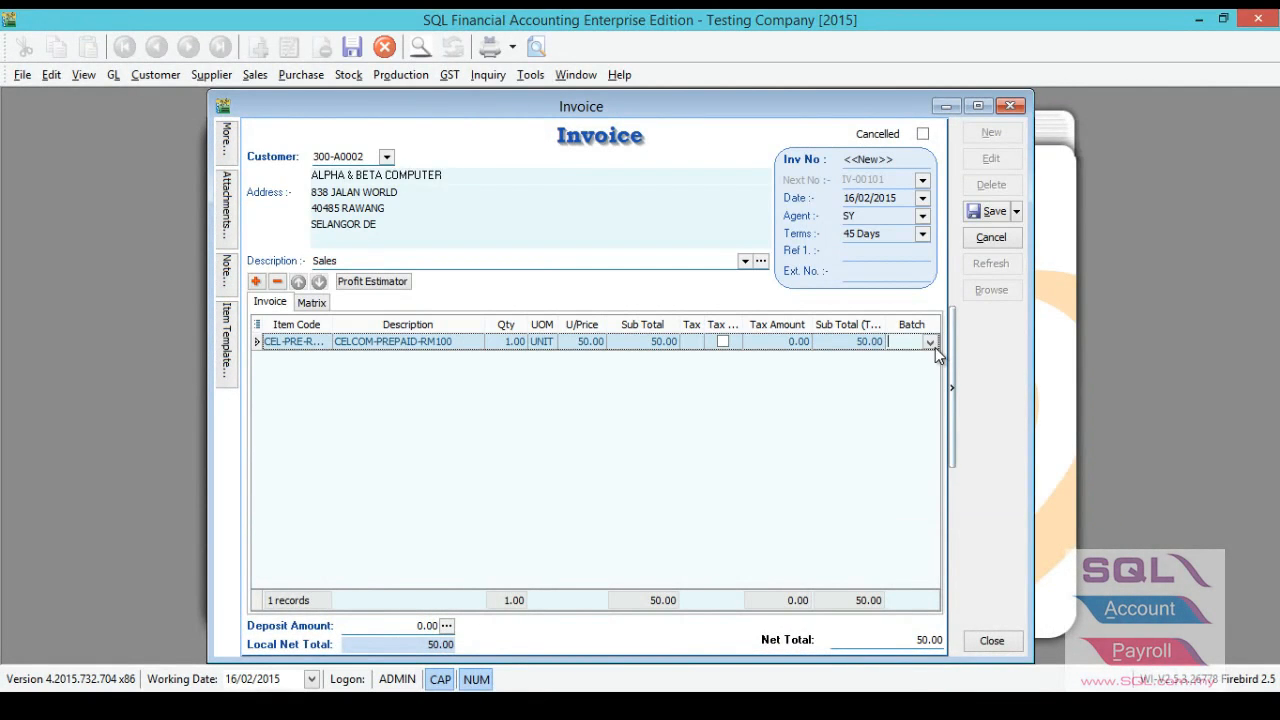
# Assign batch BT-00001 to the CEL-PRE-RM100 line and save the sales invoice.
pyautogui.click(930, 342)
pyautogui.click(944, 374)
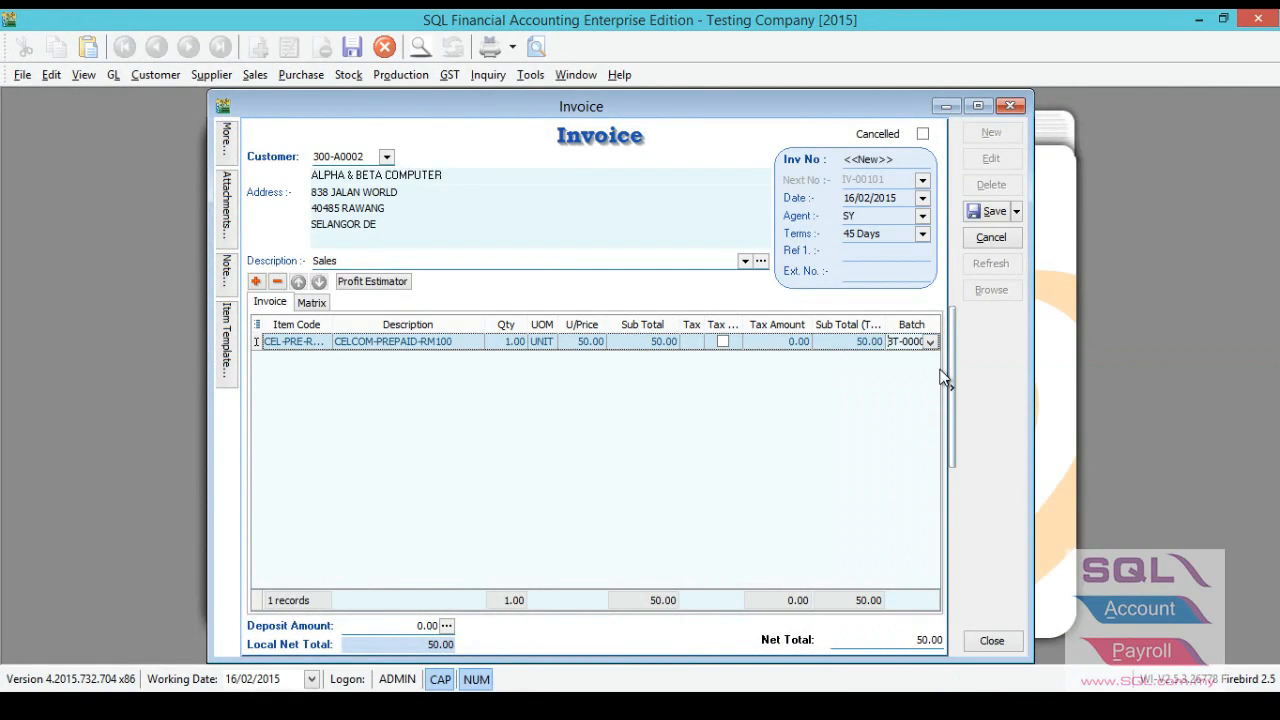
pyautogui.click(981, 216)
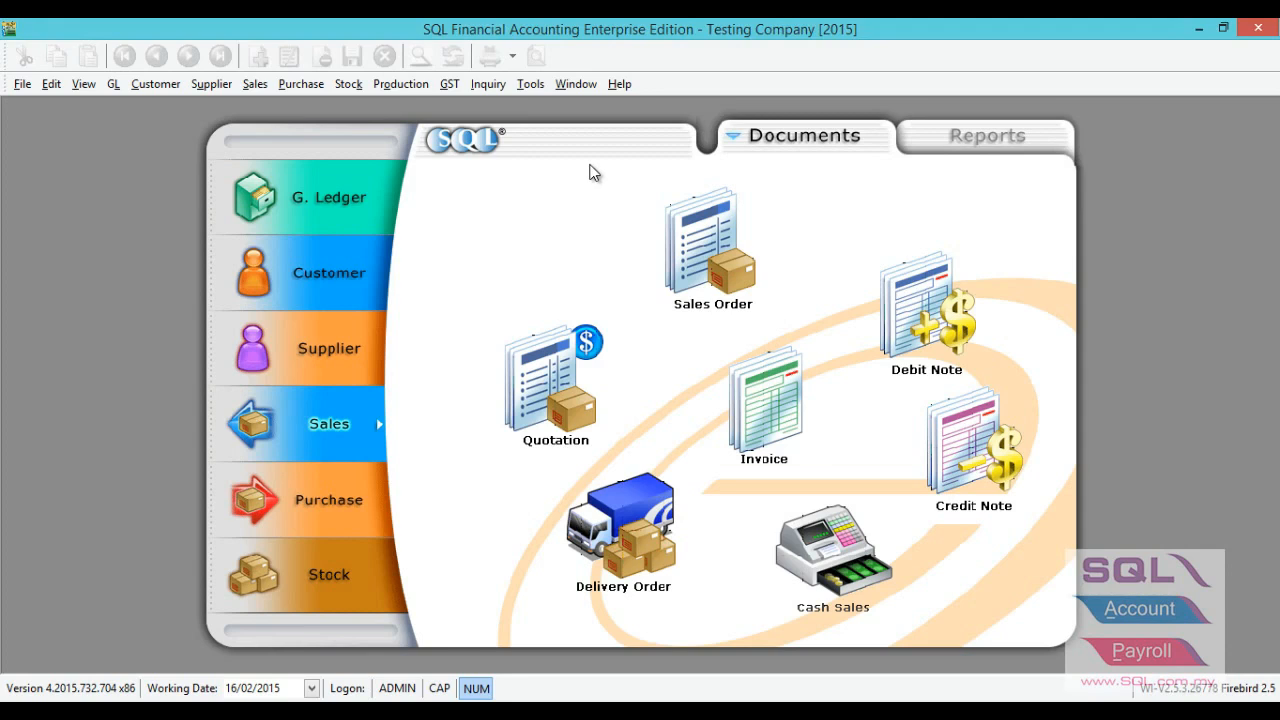
# Open the Stock Card report.
pyautogui.click(352, 85)
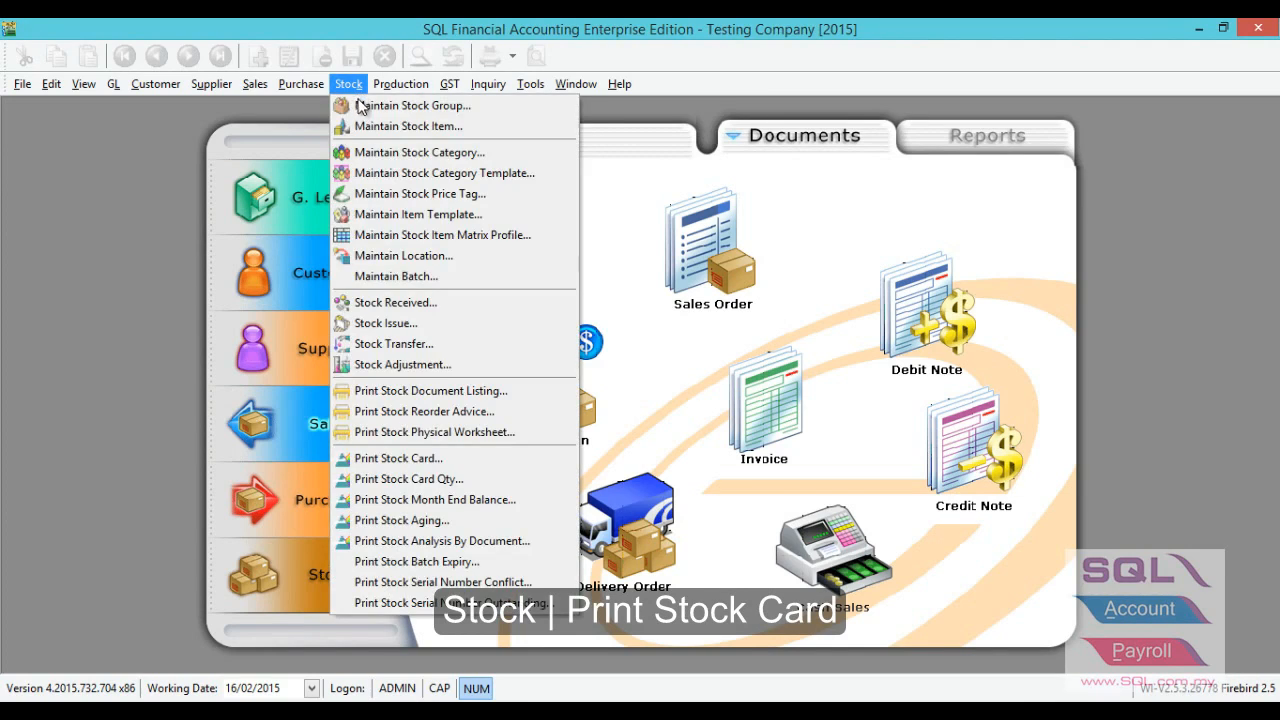
pyautogui.click(401, 458)
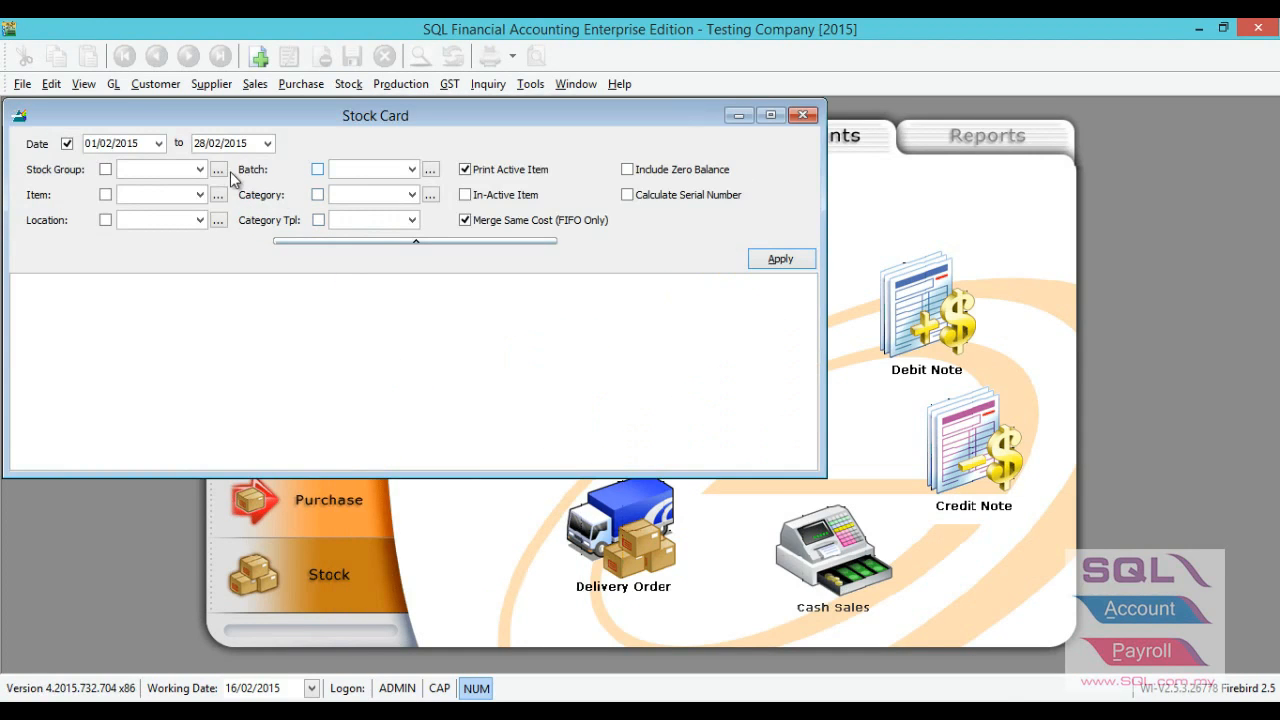
pyautogui.click(201, 195)
pyautogui.write('ce')
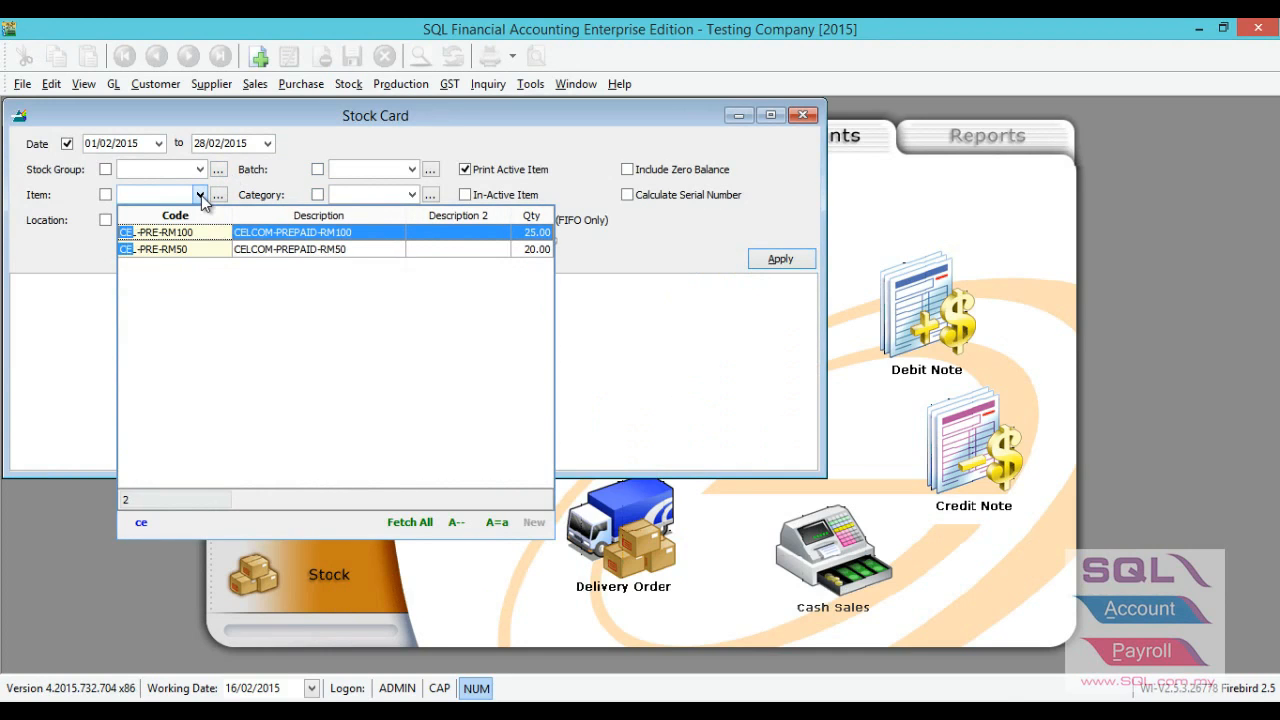
pyautogui.click(198, 236)
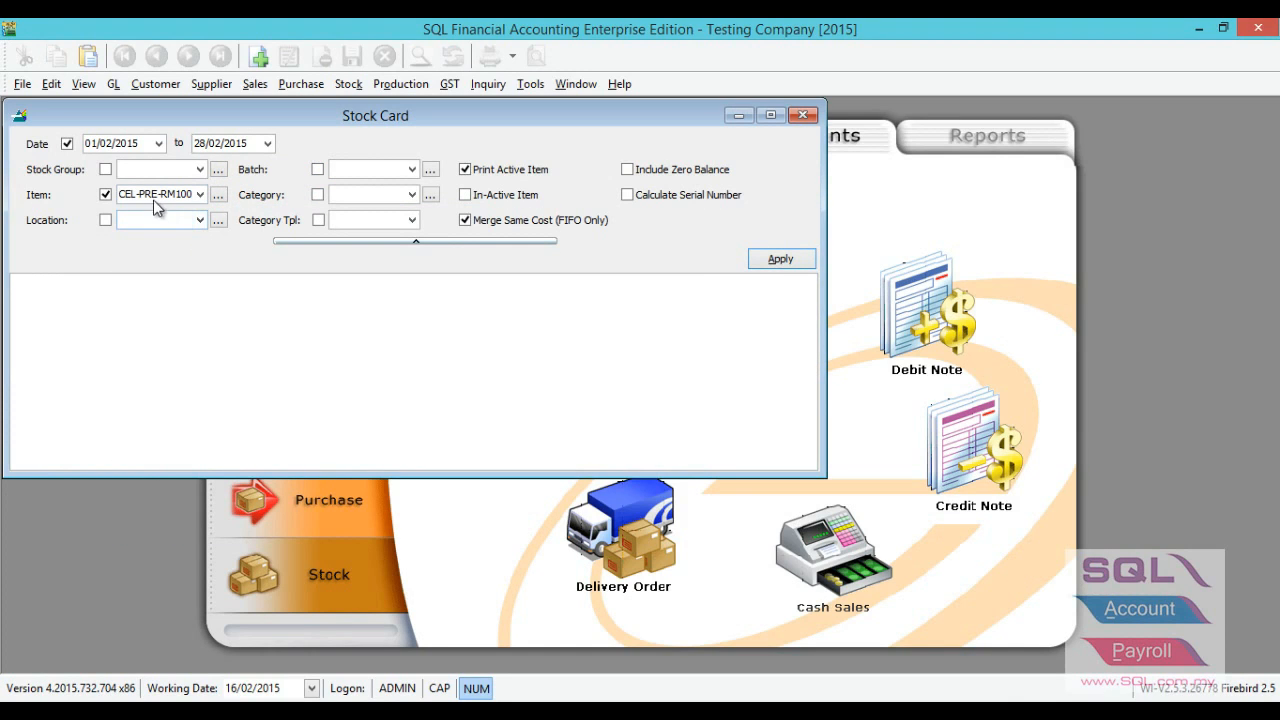
pyautogui.click(105, 195)
# Filter the stock card by batch BT-00001, apply the filter and preview it with the Stock Card report format.
pyautogui.click(353, 171)
pyautogui.click(353, 171)
pyautogui.click(353, 203)
pyautogui.click(763, 261)
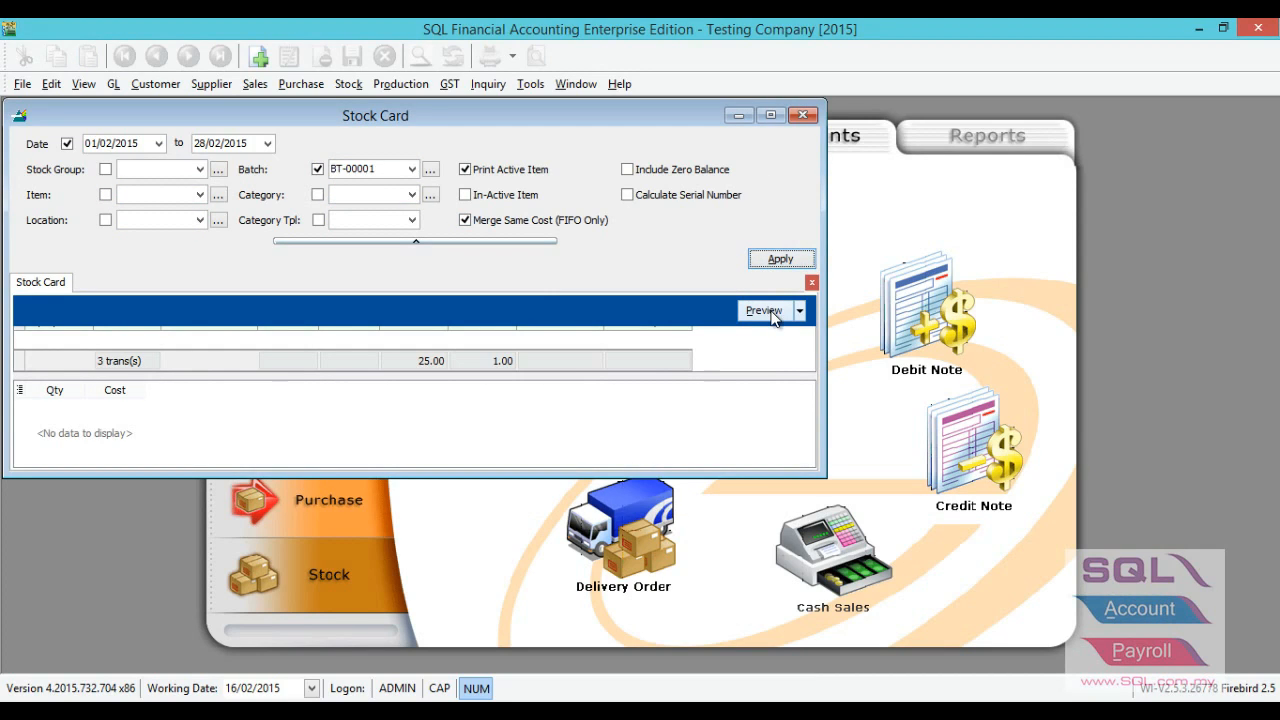
pyautogui.click(771, 314)
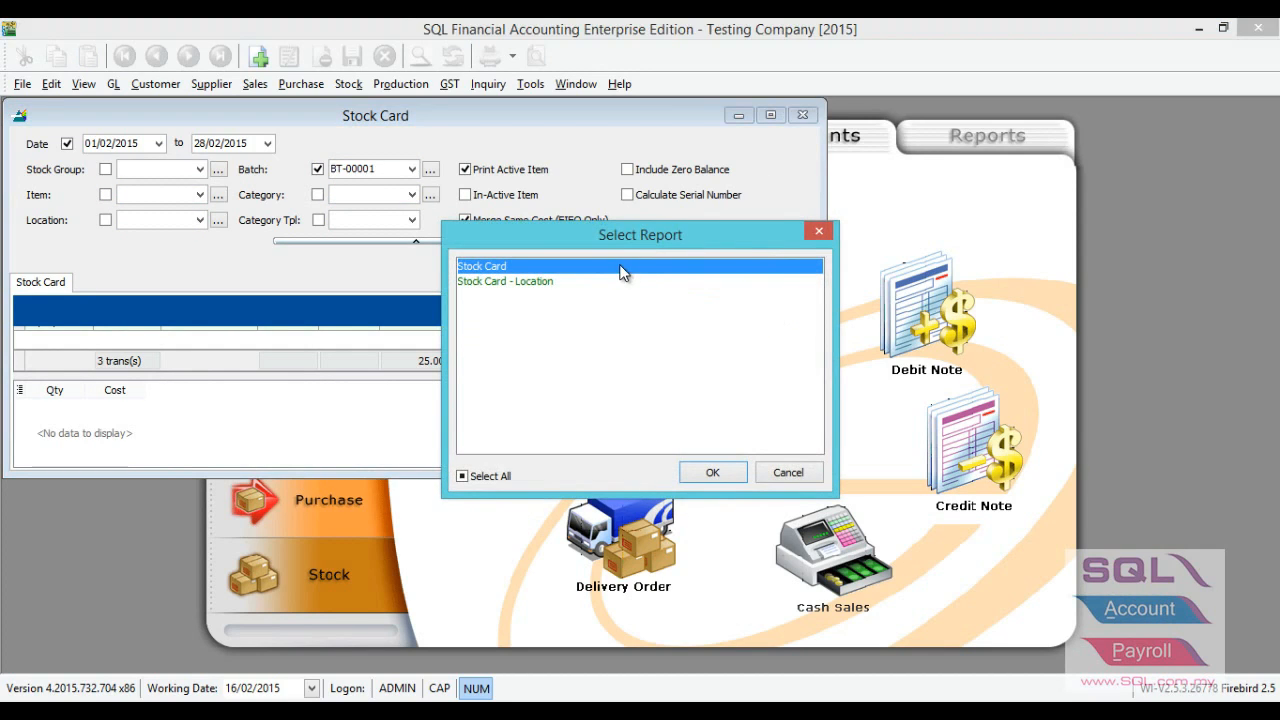
pyautogui.click(710, 473)
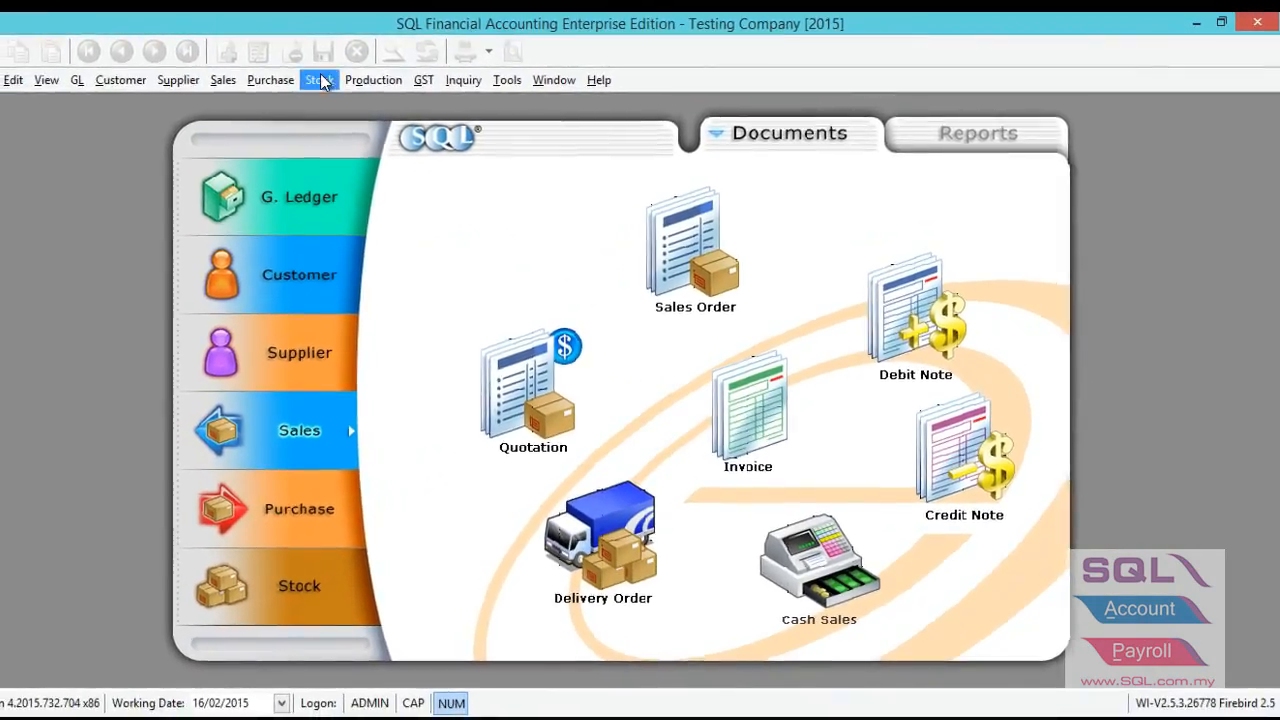
# Run the Stock Batch Expiry report for expiry dates from 01/01/2015 to 31/12/2015, without a manufacture date filter.
pyautogui.click(322, 83)
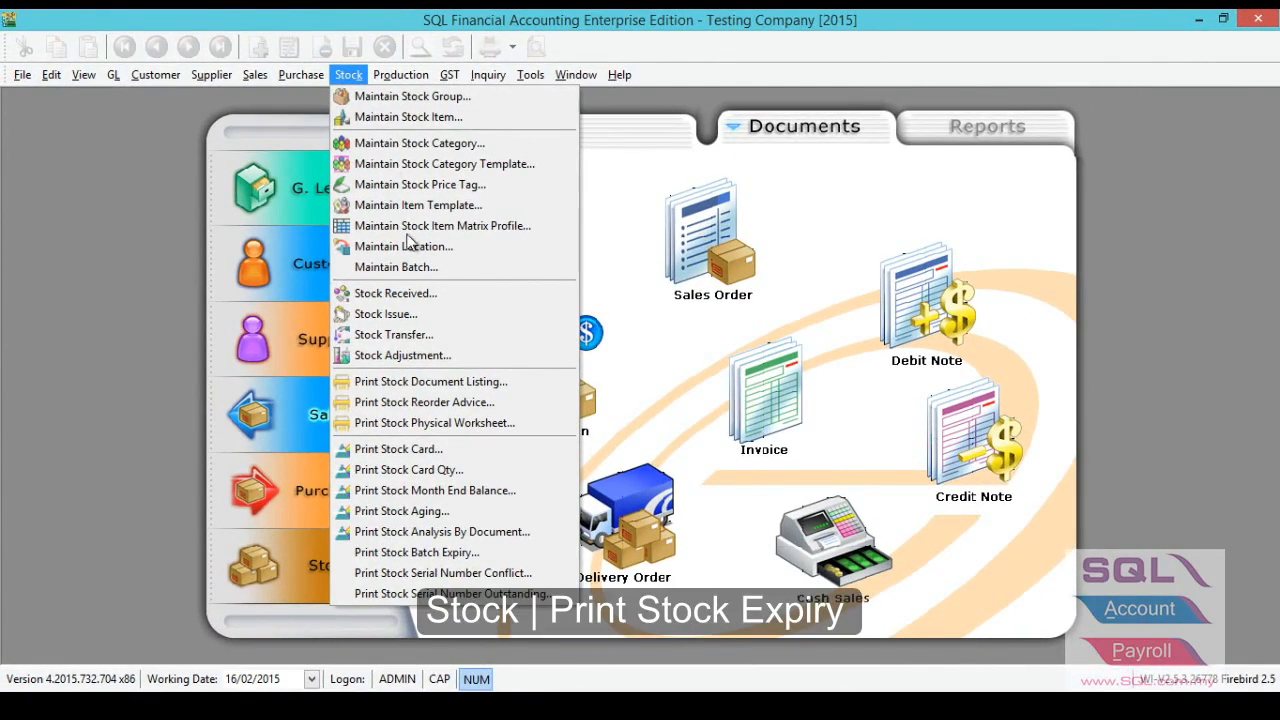
pyautogui.click(464, 556)
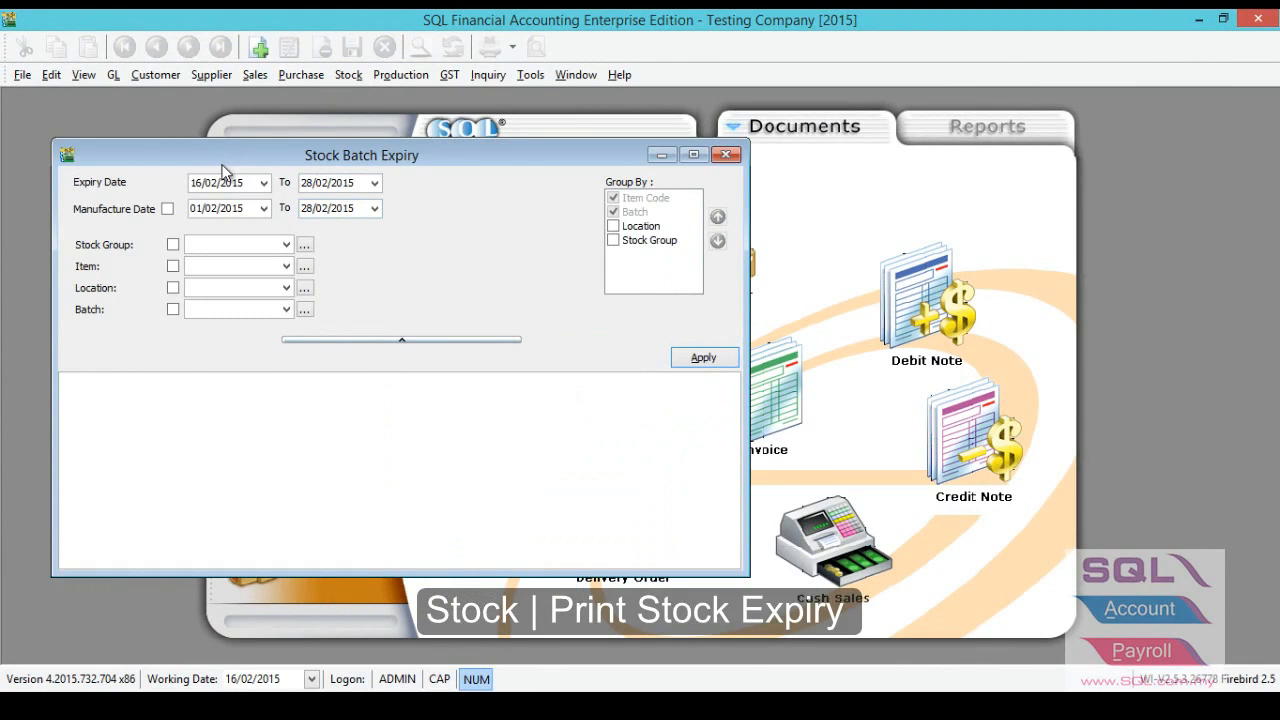
pyautogui.click(222, 182)
pyautogui.write('01/01')
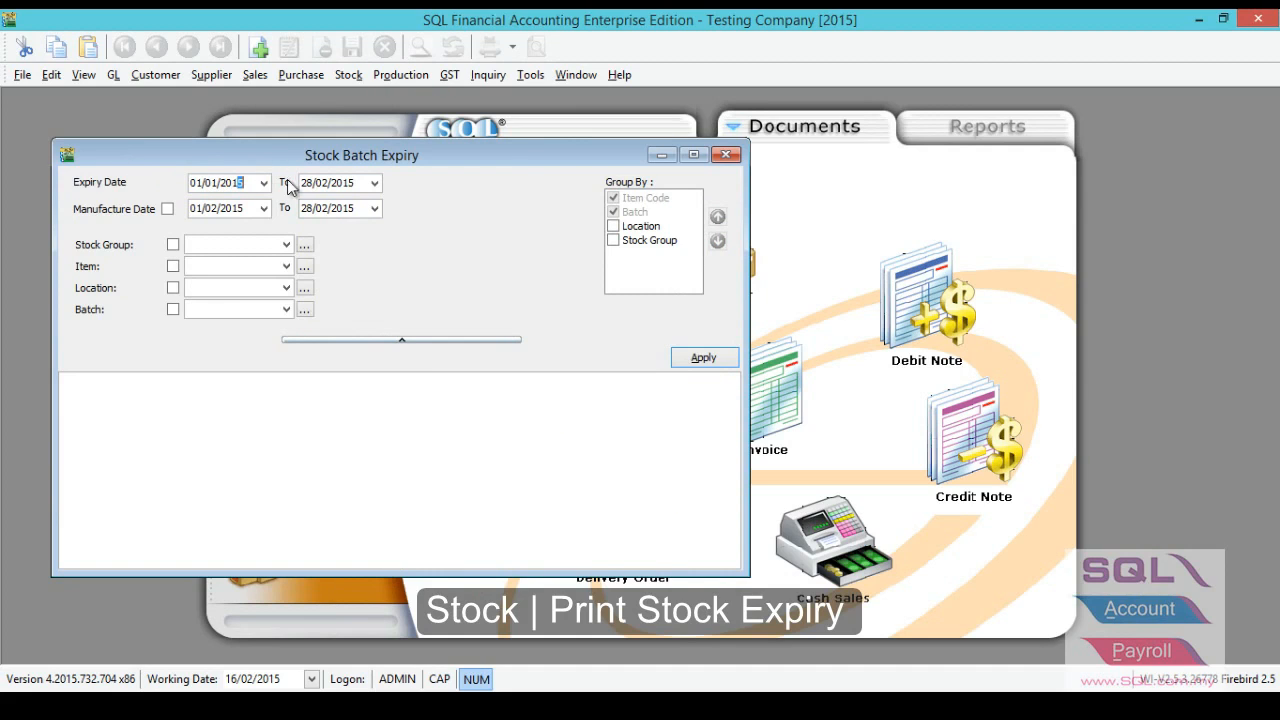
pyautogui.press('Tab')
pyautogui.write('31/12/')
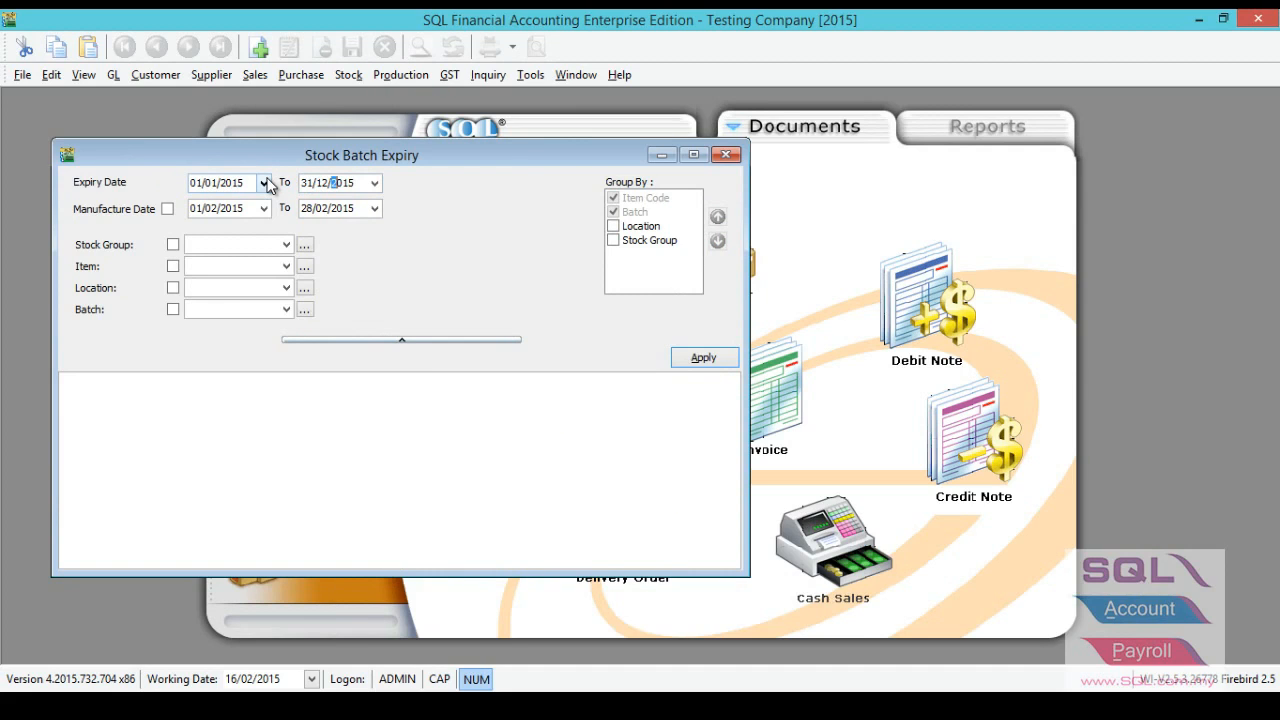
pyautogui.write('2015')
pyautogui.click(167, 209)
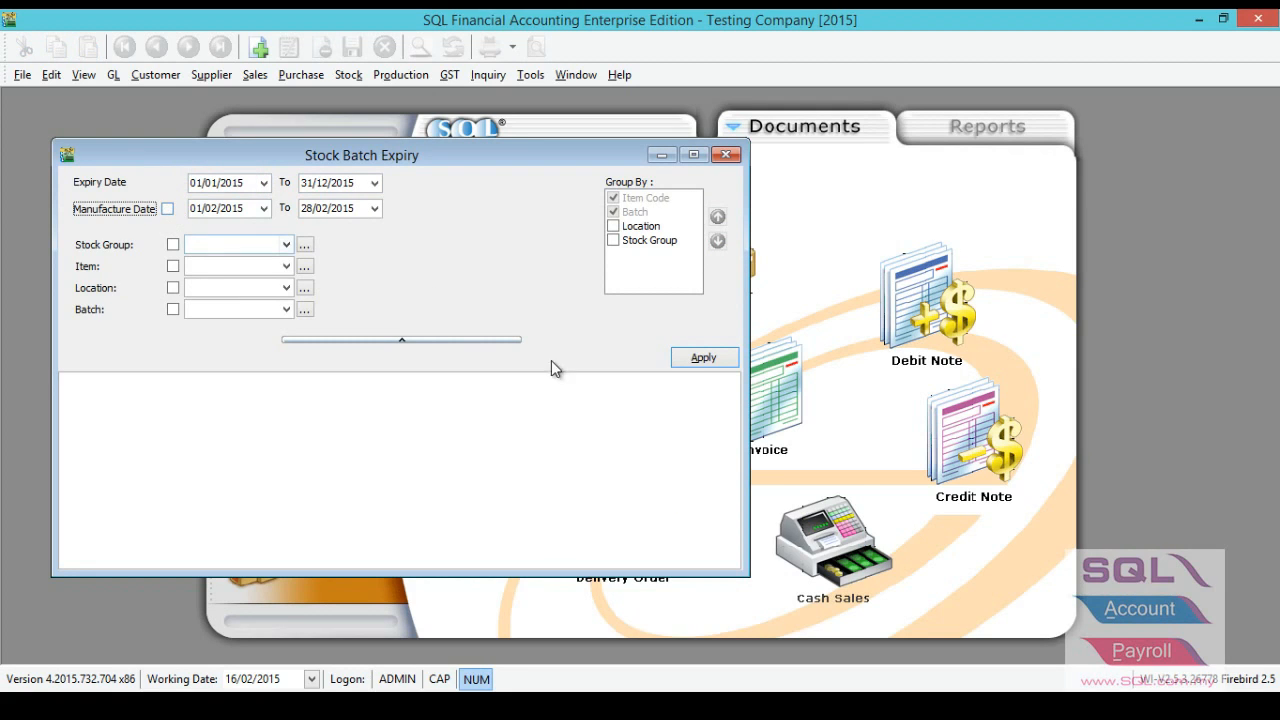
pyautogui.click(676, 362)
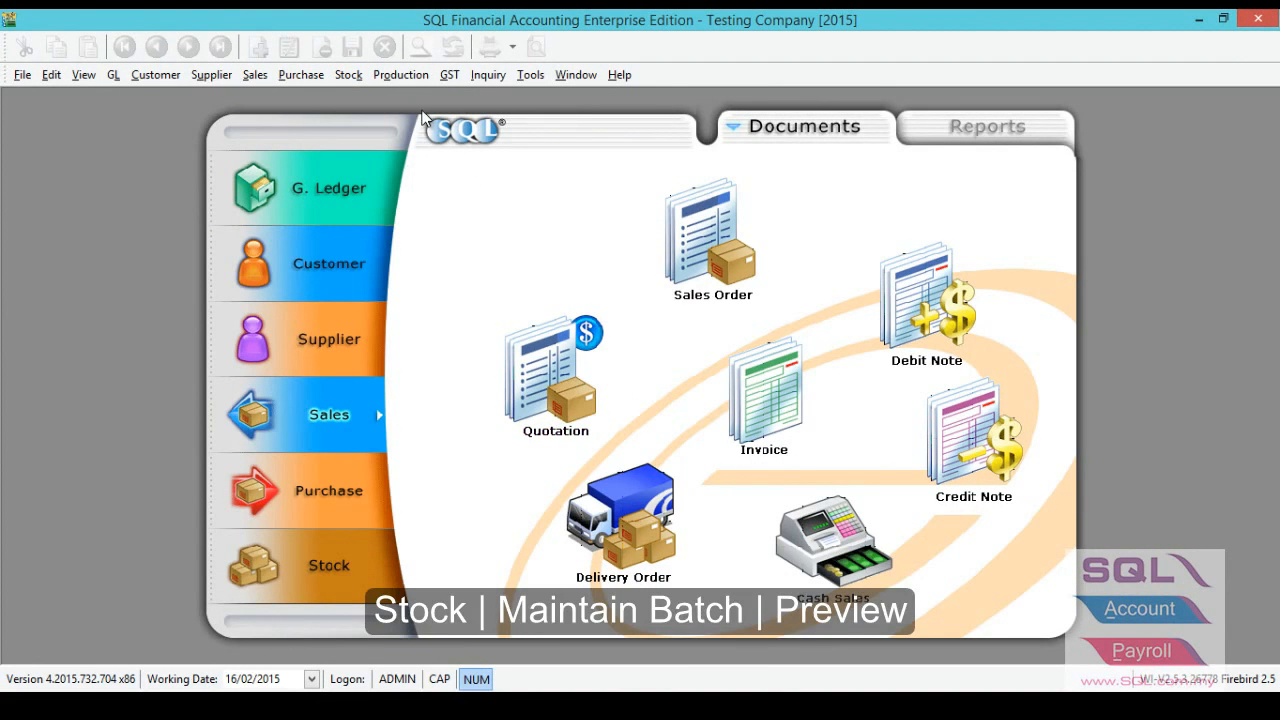
# Open the stock batch list and preview it with the Stock Batch Listing (Qty Balance) report.
pyautogui.click(348, 75)
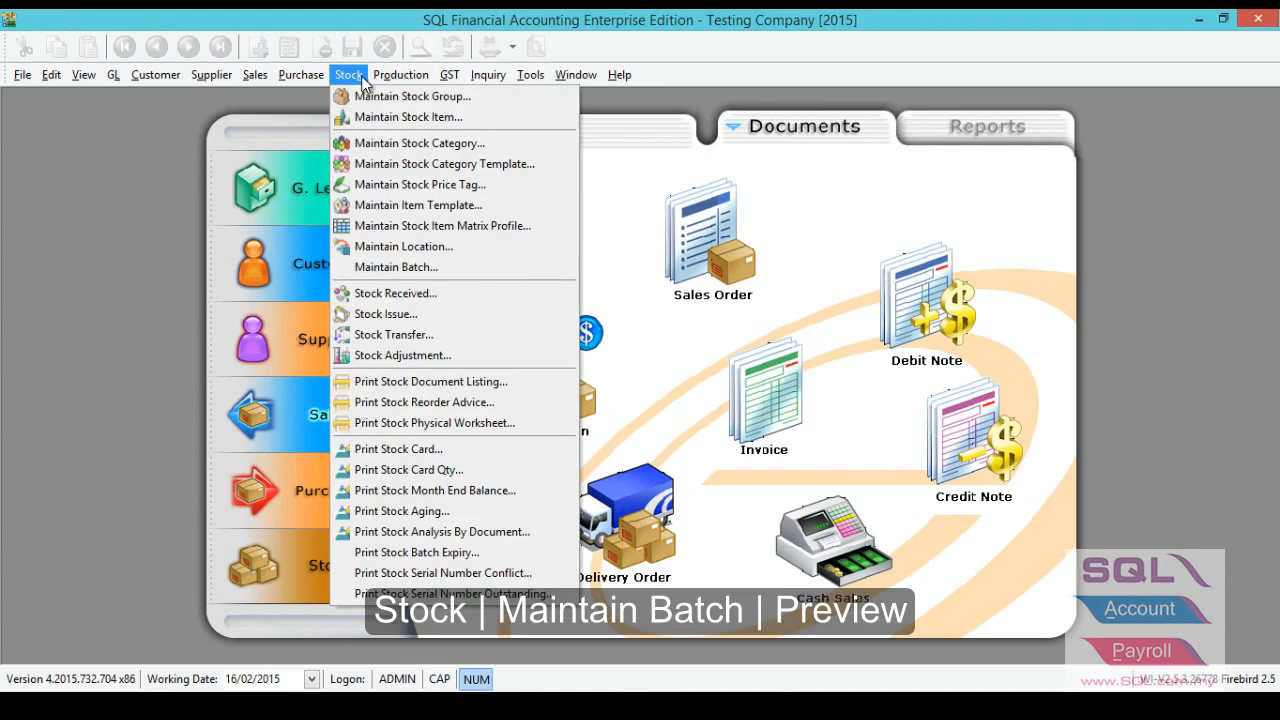
pyautogui.click(397, 267)
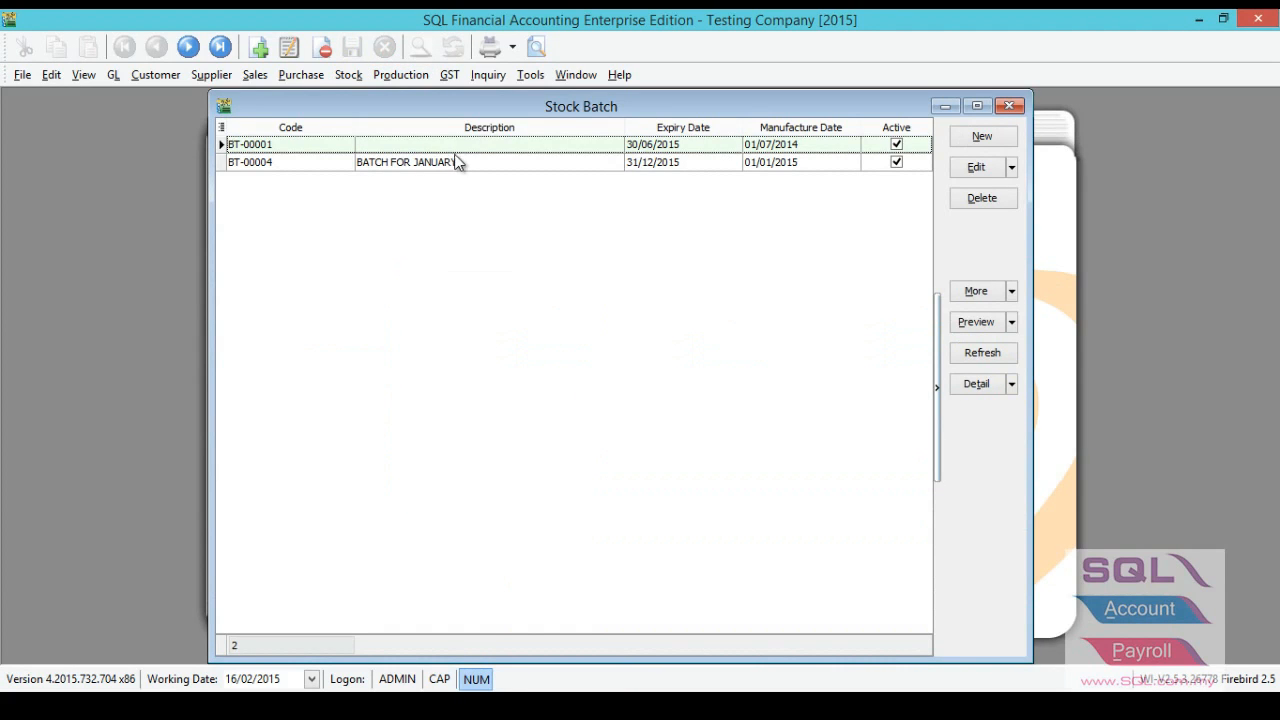
pyautogui.click(536, 47)
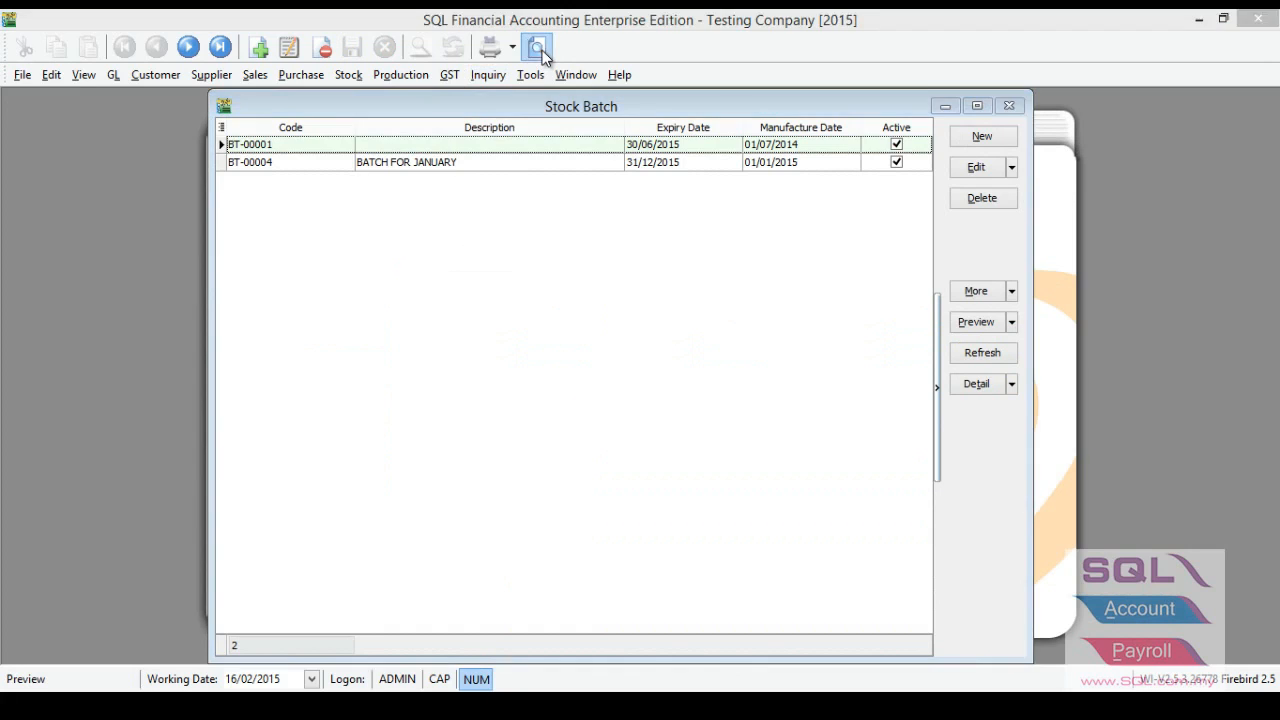
pyautogui.click(580, 272)
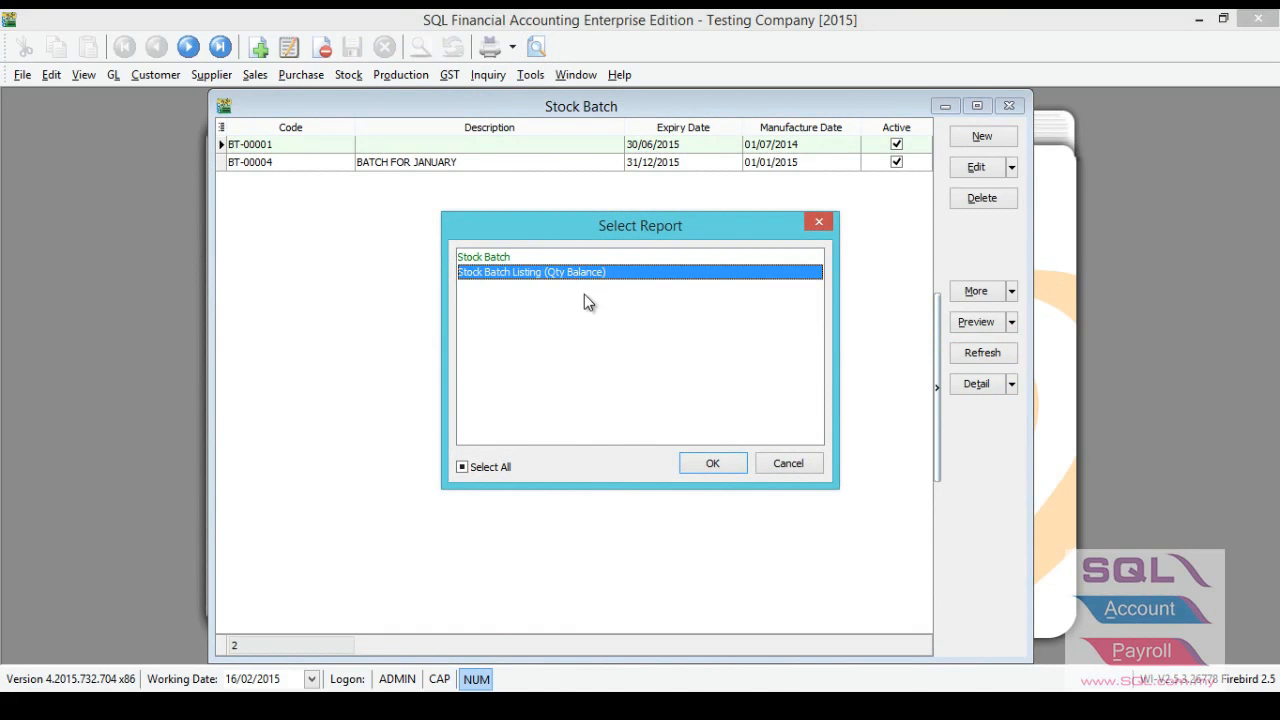
pyautogui.click(696, 466)
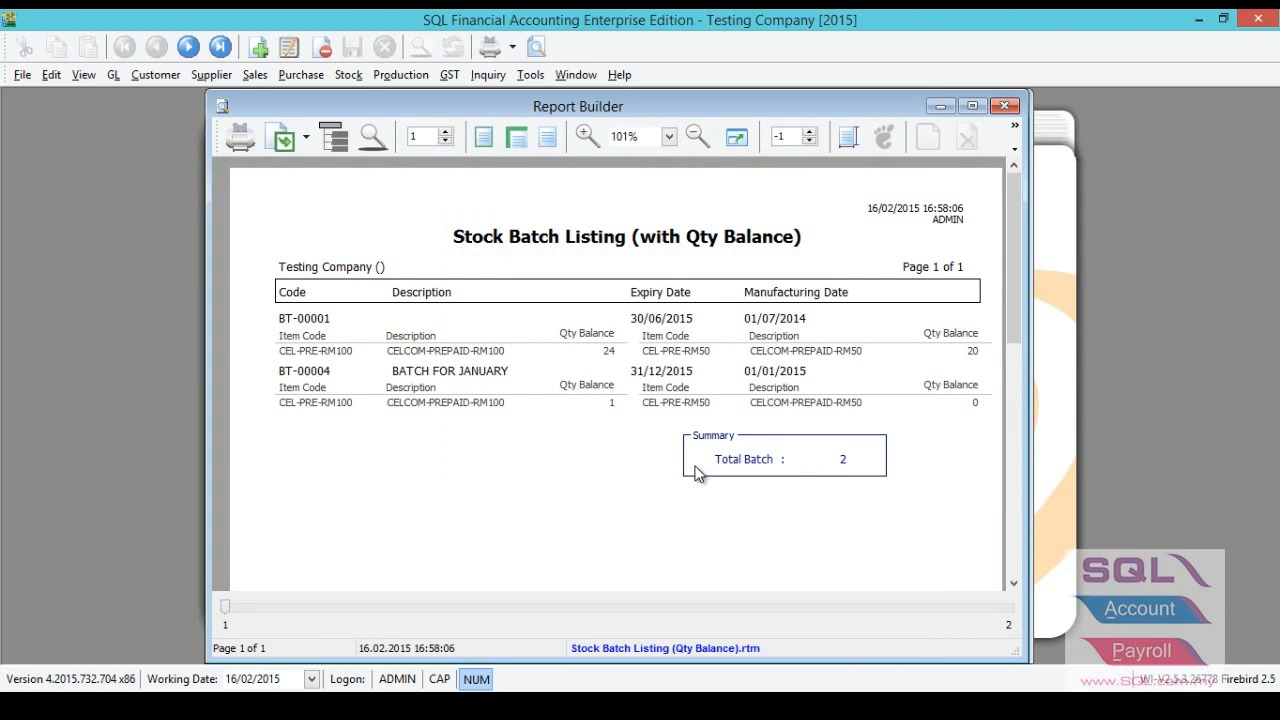